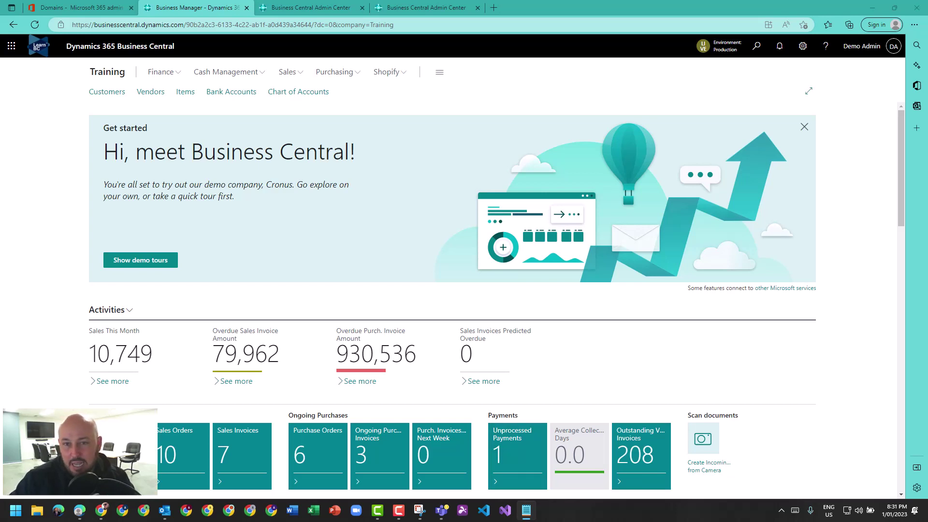
Step: Filter Microsoft 365 role assignments by 'global', then 'dyna', and open the Domains list
left_click(620, 83)
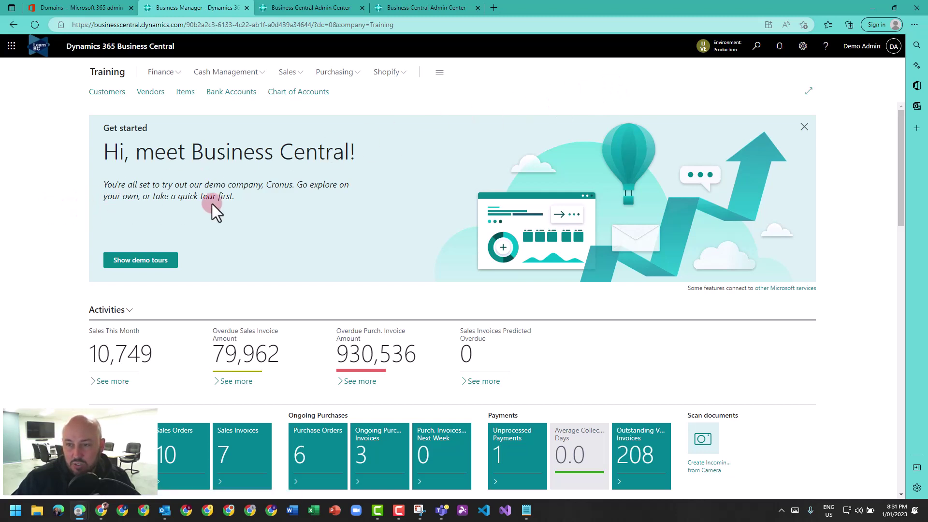
left_click_drag(900, 188, 668, 105)
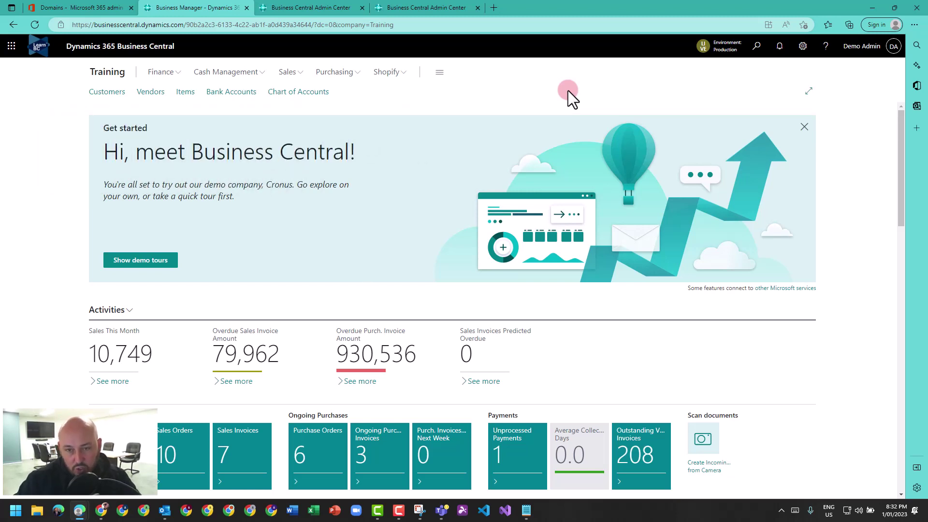
left_click(86, 6)
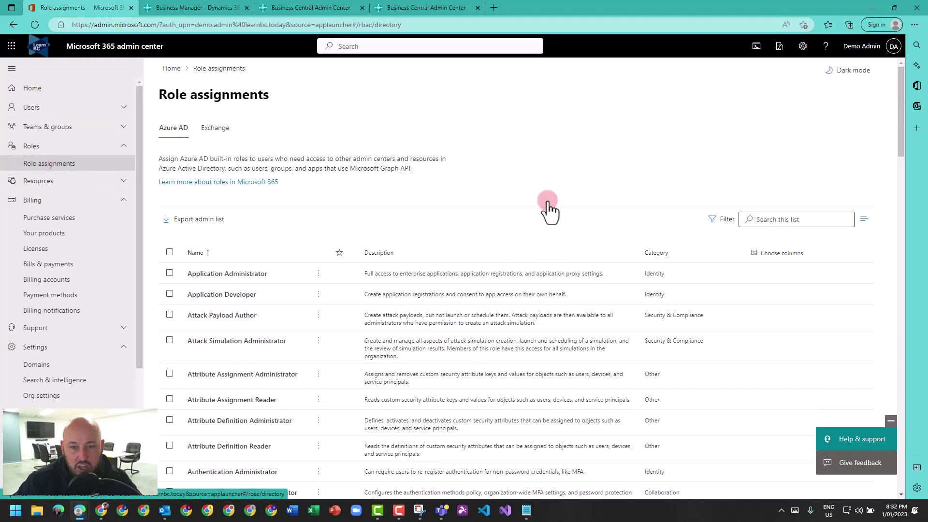
left_click(773, 217)
type("global")
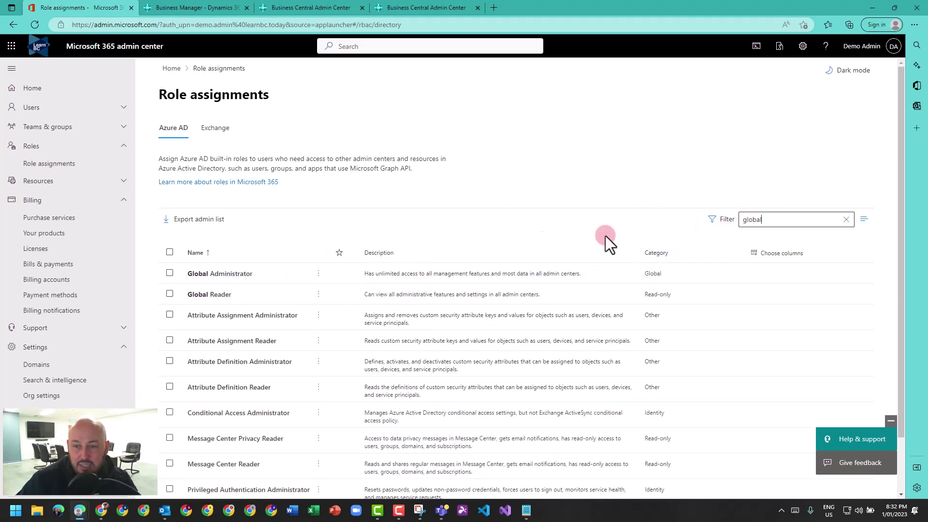
double_click(788, 220)
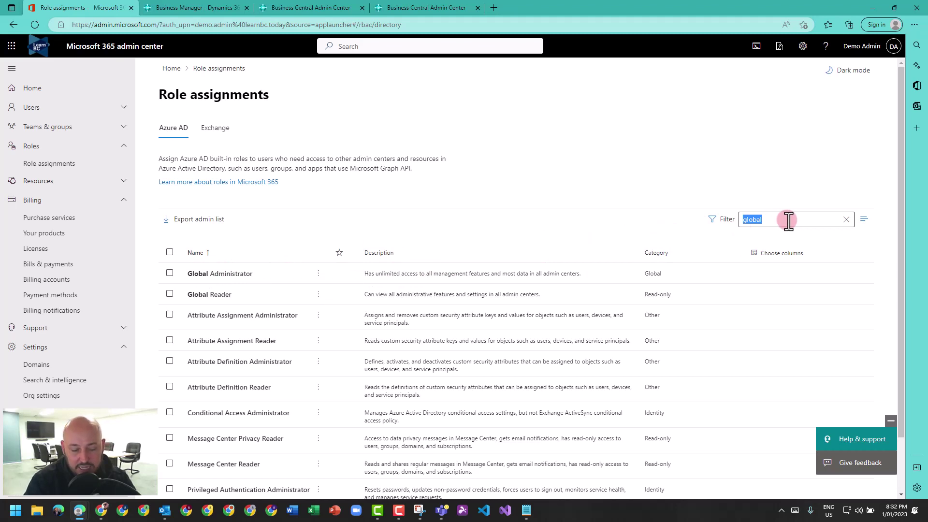
type("dyna")
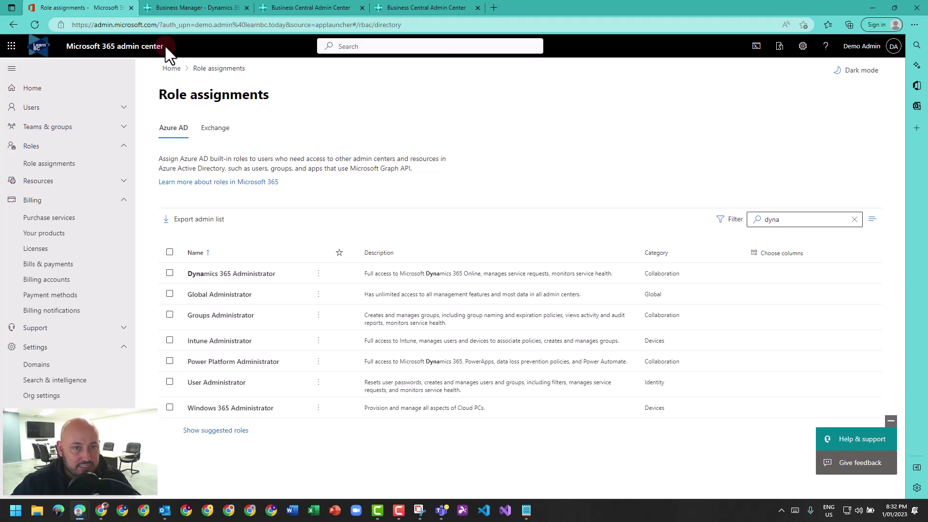
left_click(37, 368)
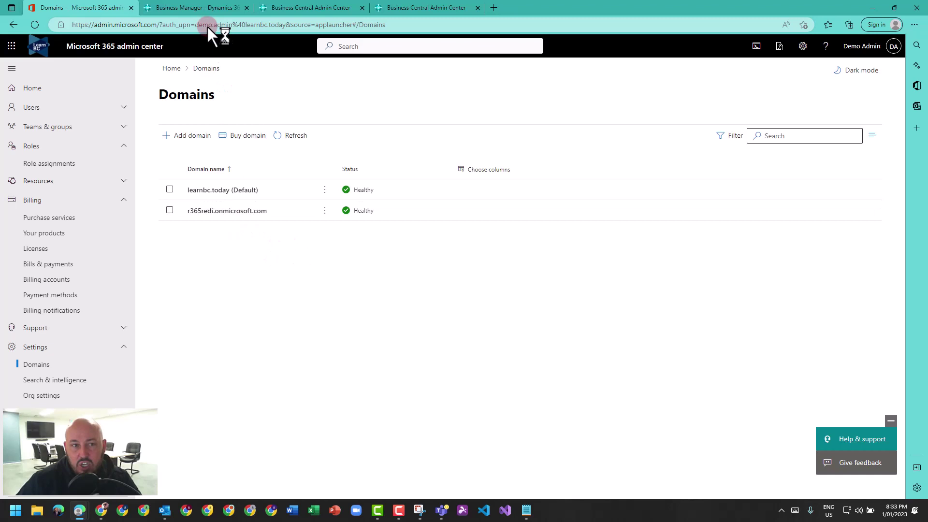
Step: Return to the Business Central Training home page in the Business Manager tab
left_click(205, 9)
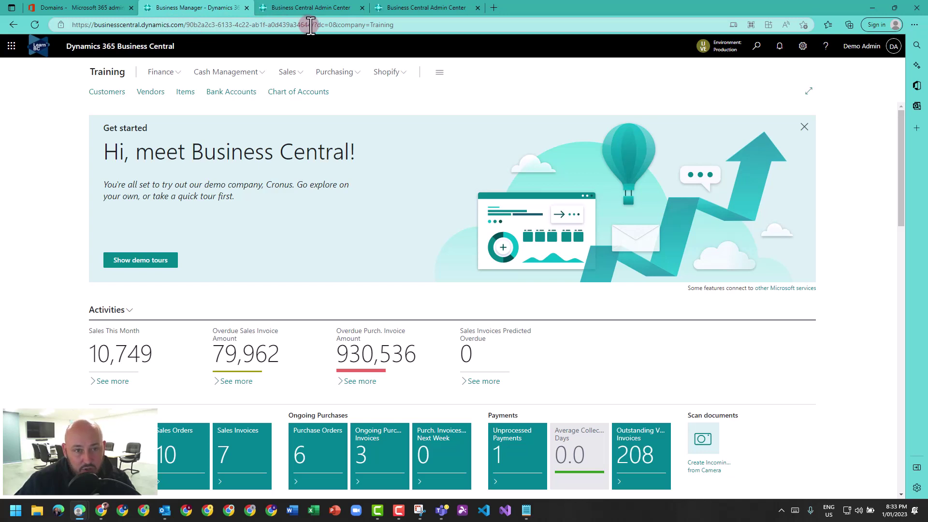
Step: Try the '/admin' address, then open the Admin Center from Business Central settings
left_click(345, 25)
type("https://businesscentral.dynamics.com/90b2a2c3-6133-4c22-ab1f-a0d439a34644/admin")
key("Return")
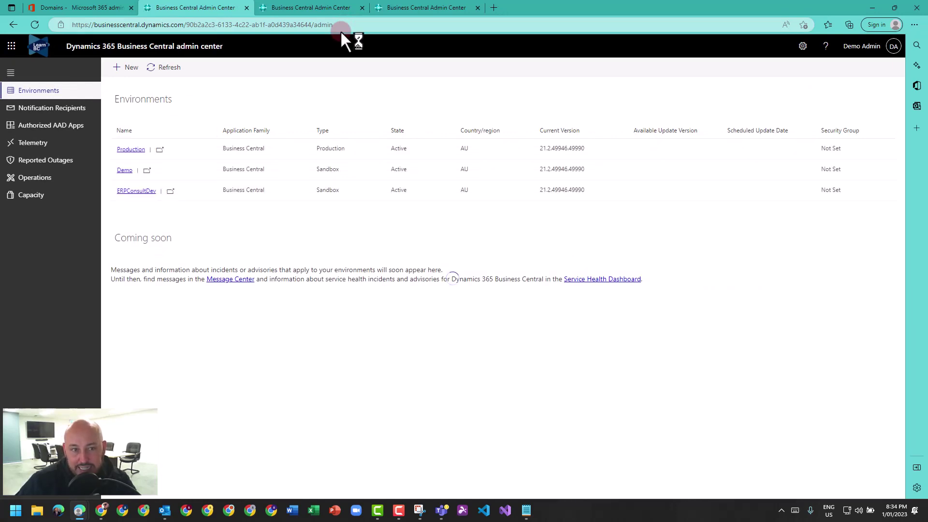
left_click(12, 26)
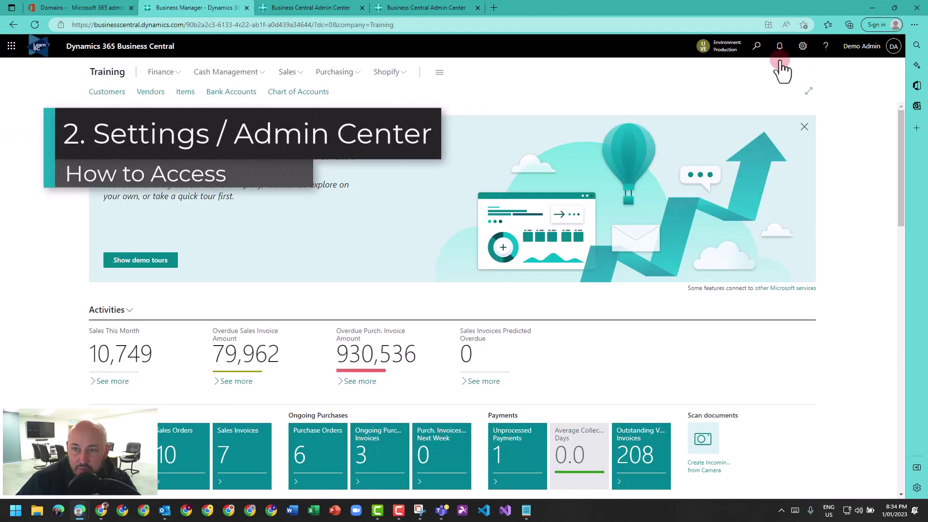
left_click(802, 46)
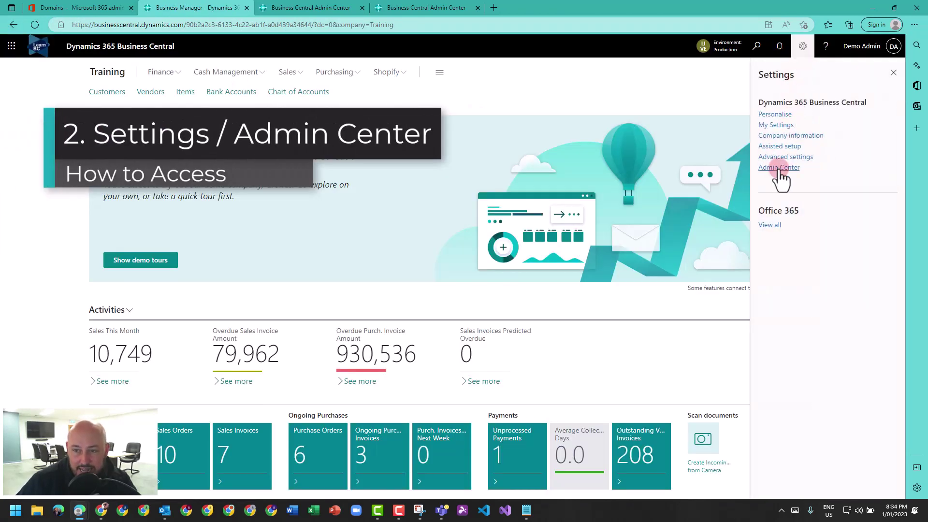
left_click(779, 168)
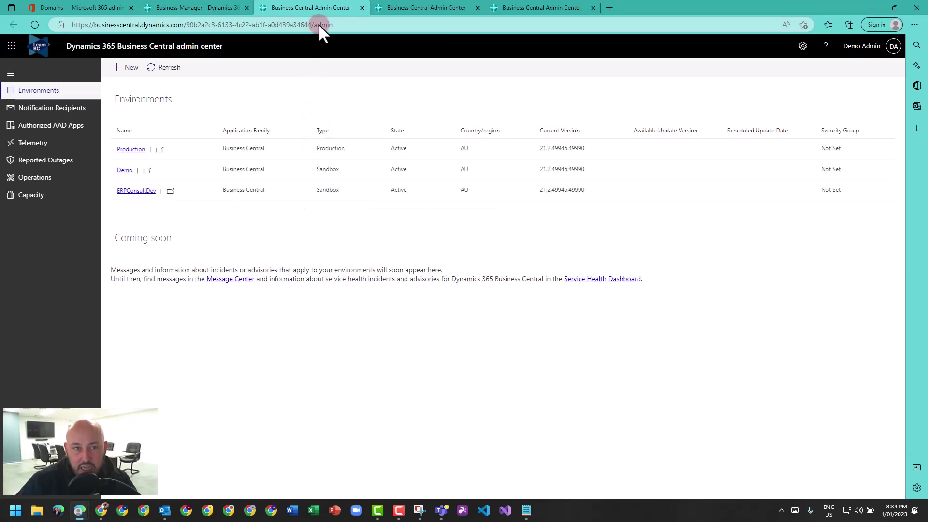
Step: Inspect the r365redi.onmicrosoft.com/admin address, then return to the Business Central Training home page
left_click(434, 9)
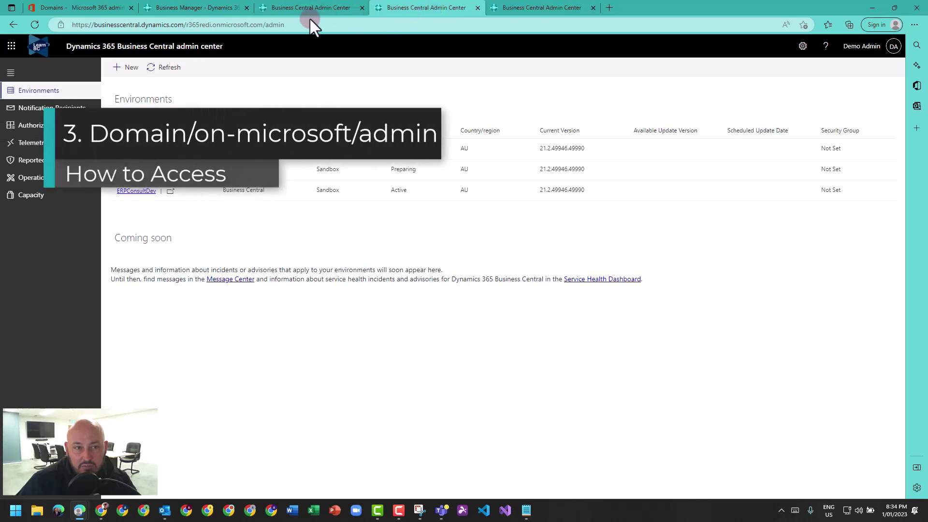
left_click(196, 27)
left_click(196, 27)
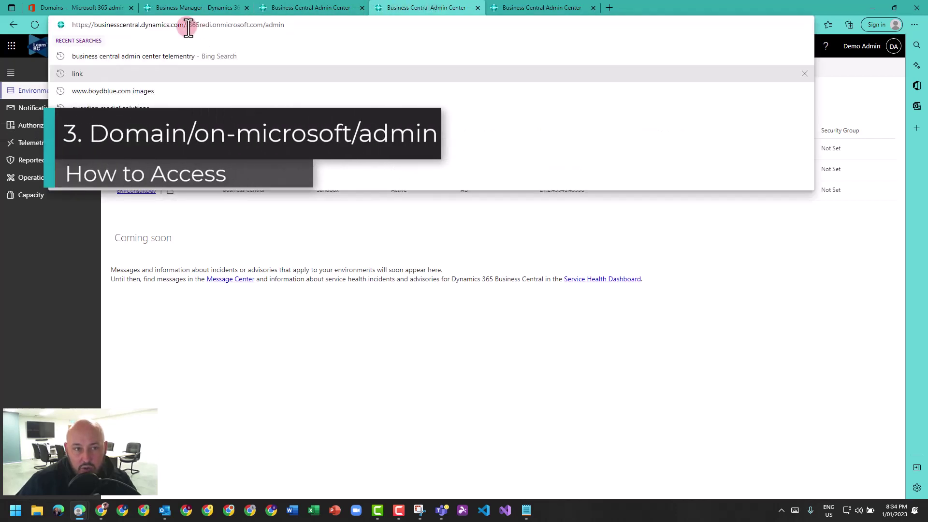
left_click(212, 204)
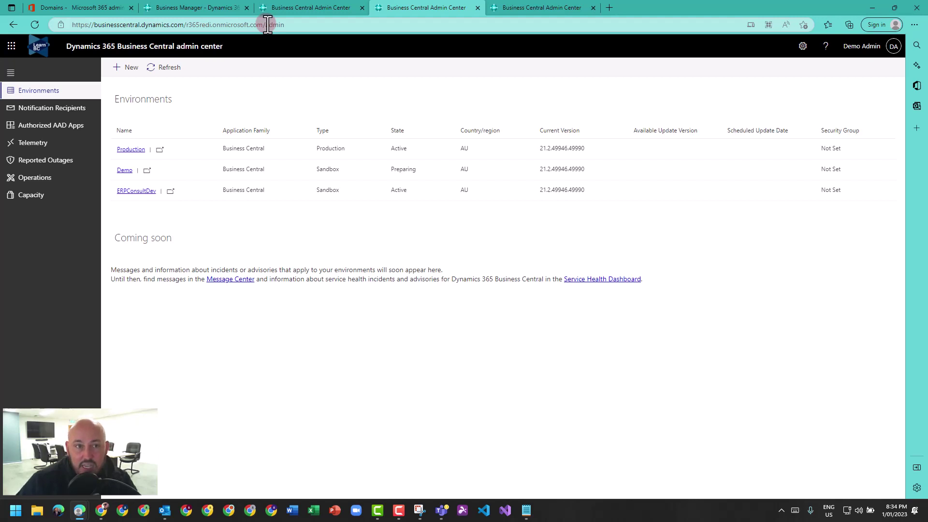
left_click(215, 7)
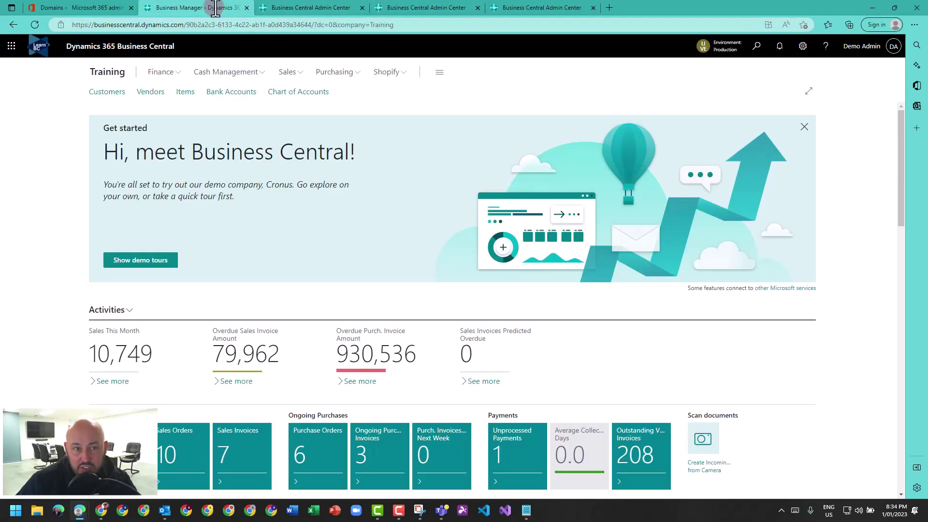
left_click(393, 77)
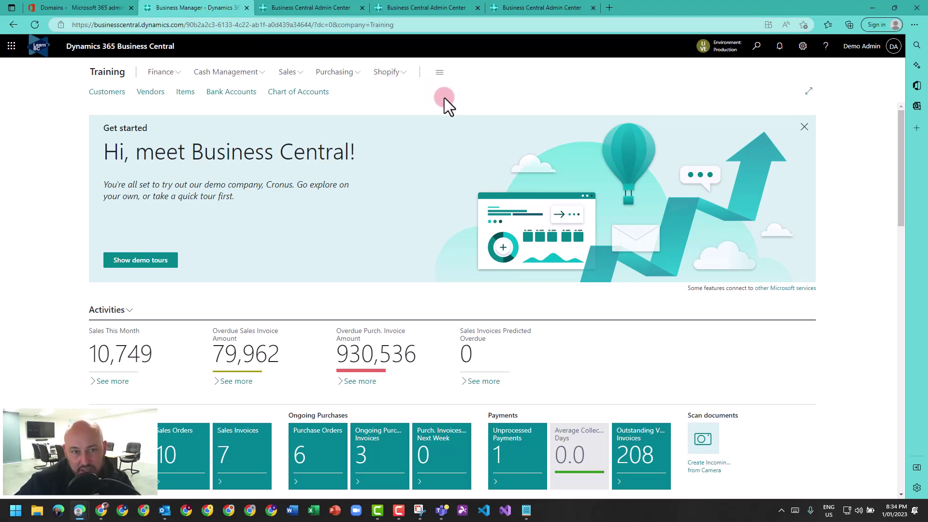
left_click(825, 49)
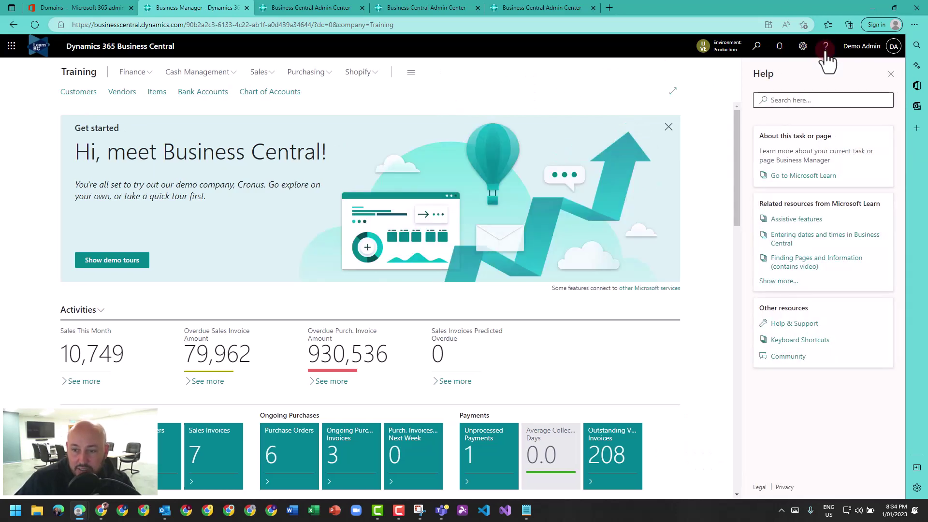
left_click(796, 324)
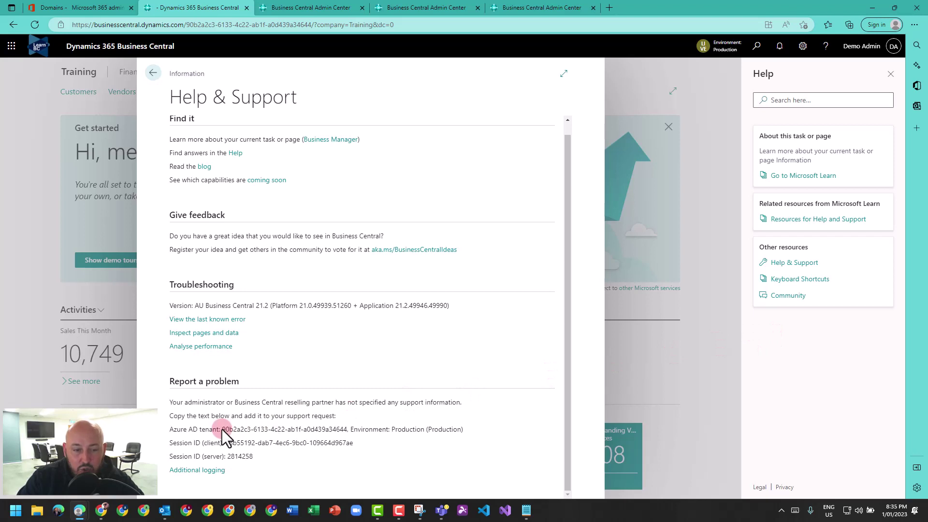
left_click_drag(222, 429, 329, 427)
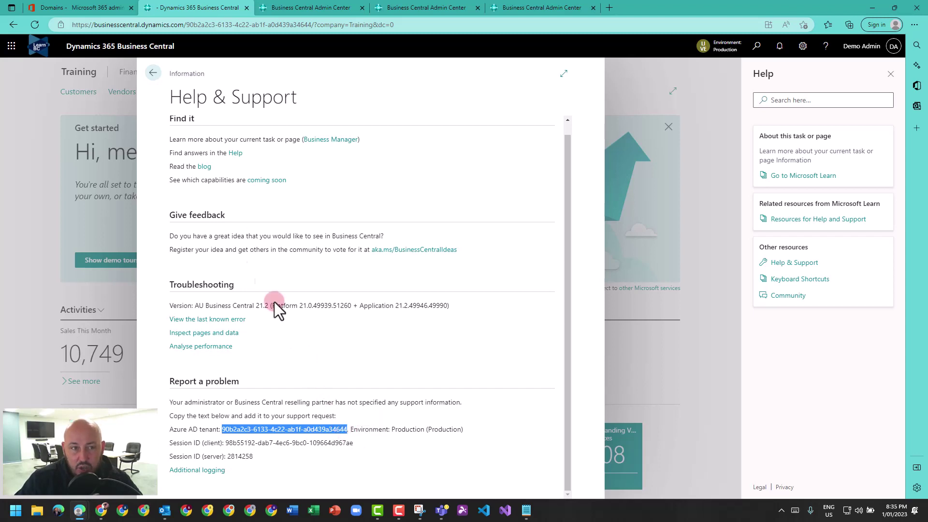
left_click(151, 72)
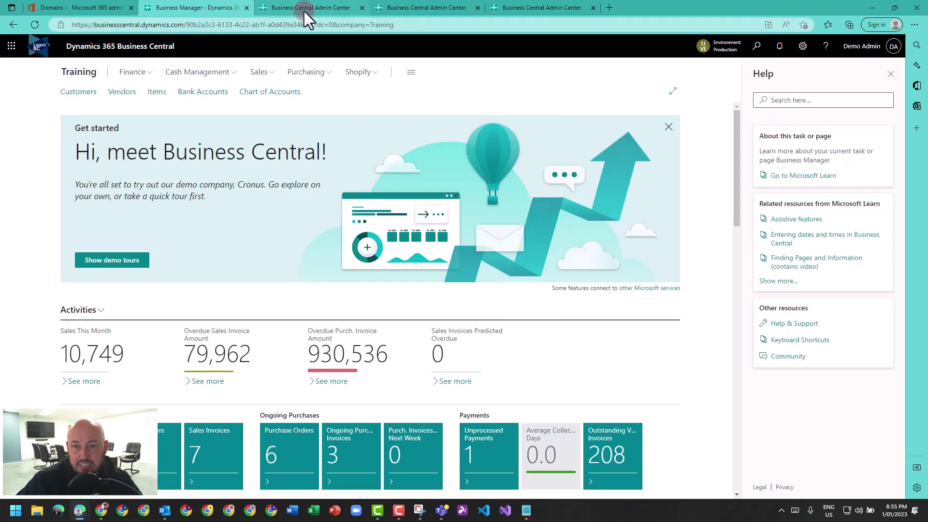
Step: Close the help pane and review the Production, Demo and ERPConsultDev environment rows
left_click(880, 72)
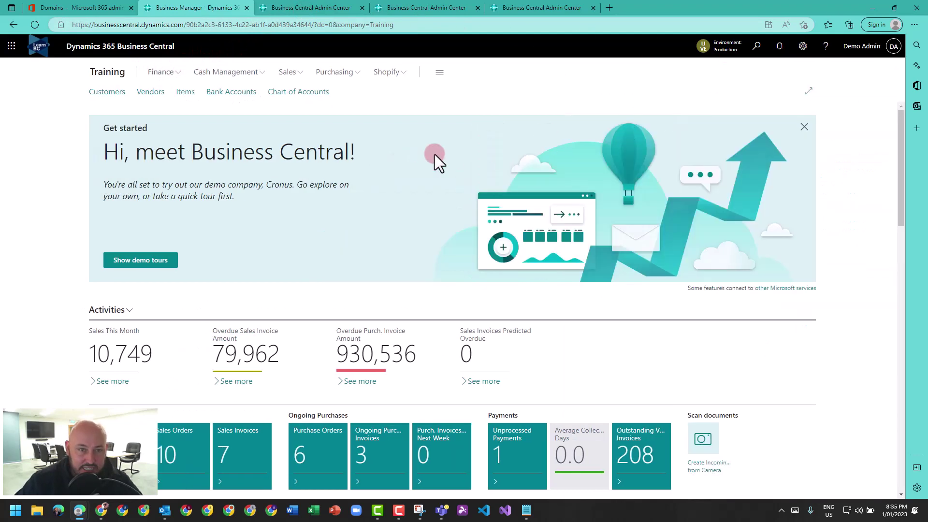
left_click(320, 9)
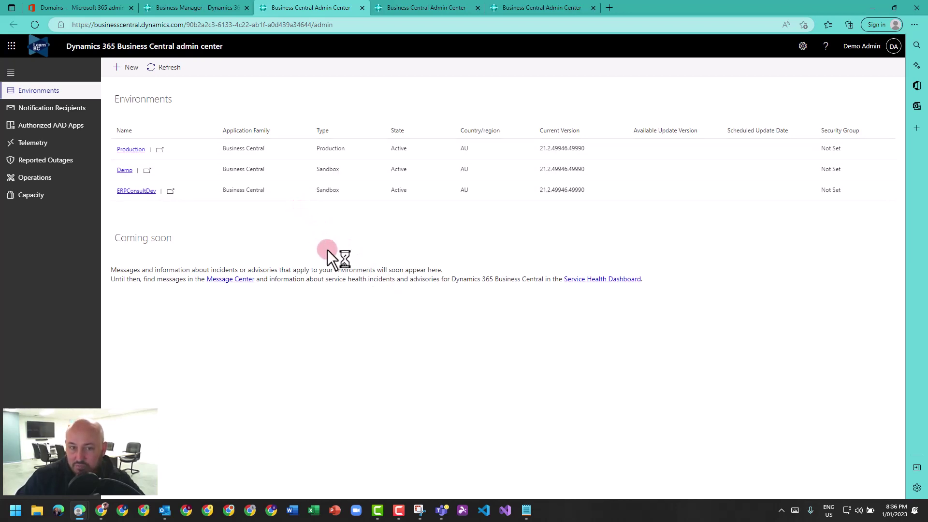
double_click(331, 148)
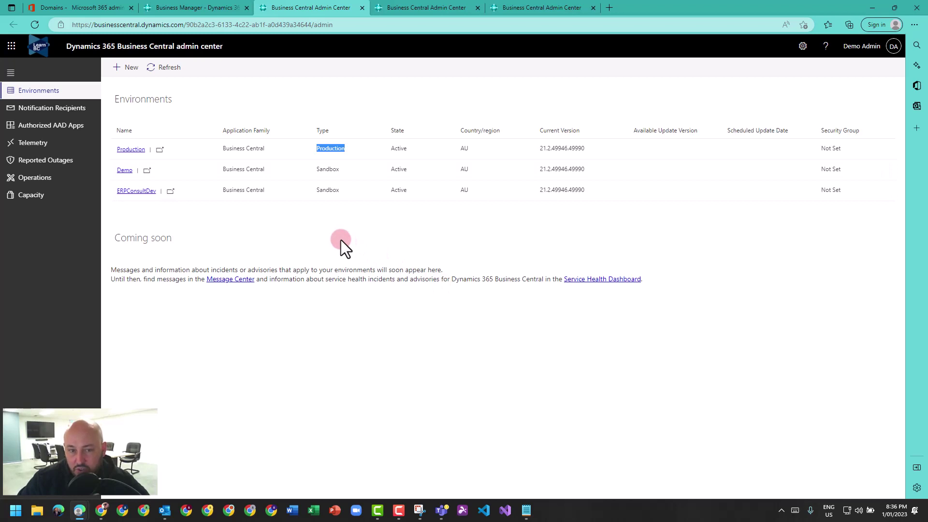
double_click(329, 170)
left_click(315, 177)
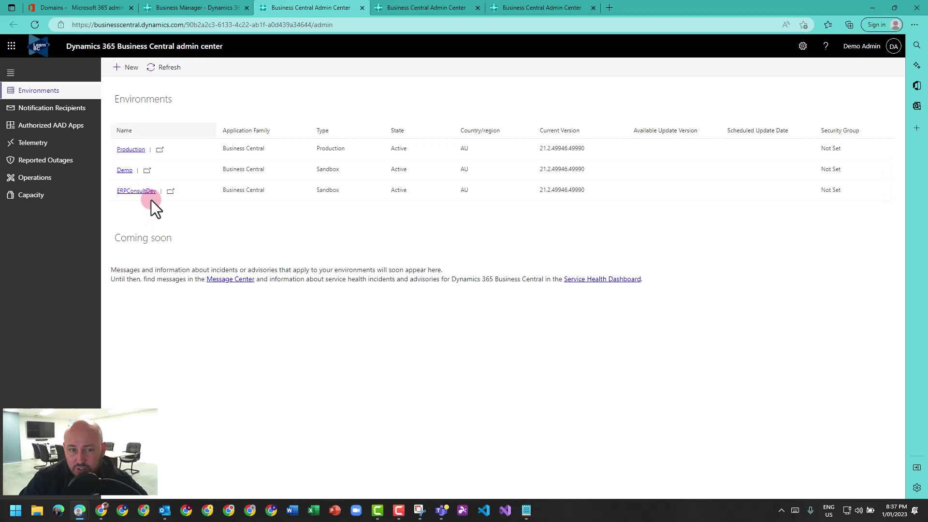
left_click(126, 71)
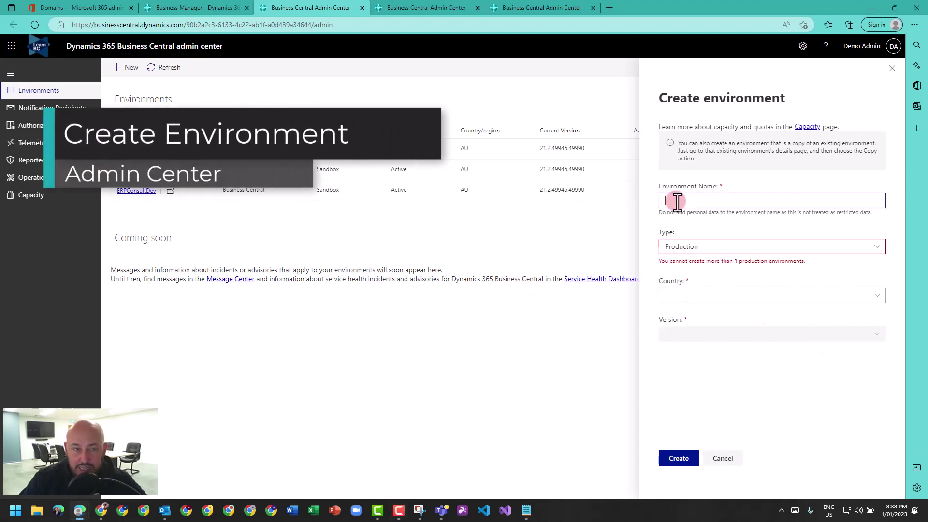
type("Test")
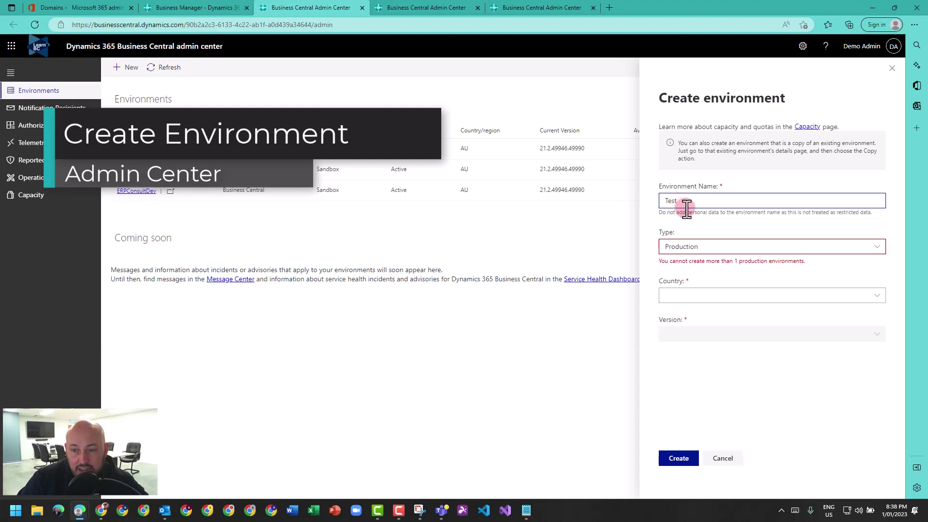
left_click(730, 249)
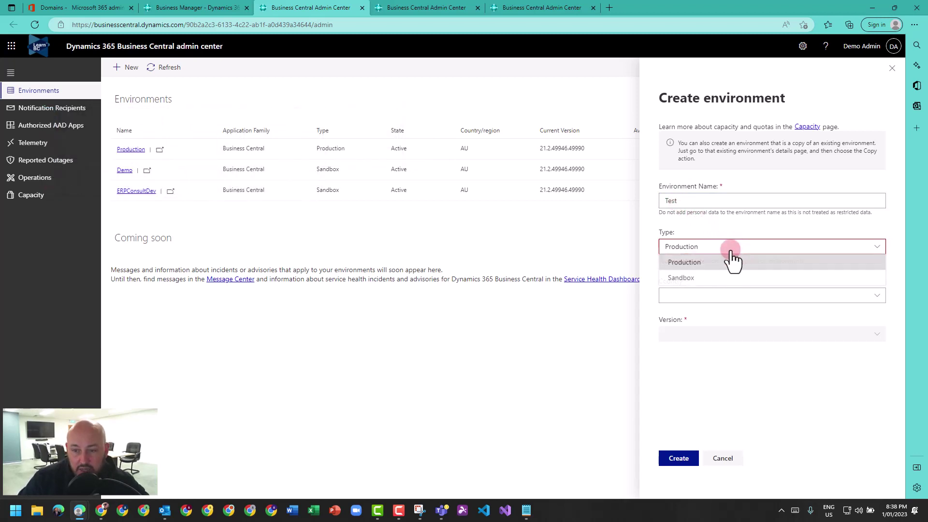
left_click(696, 279)
left_click(699, 286)
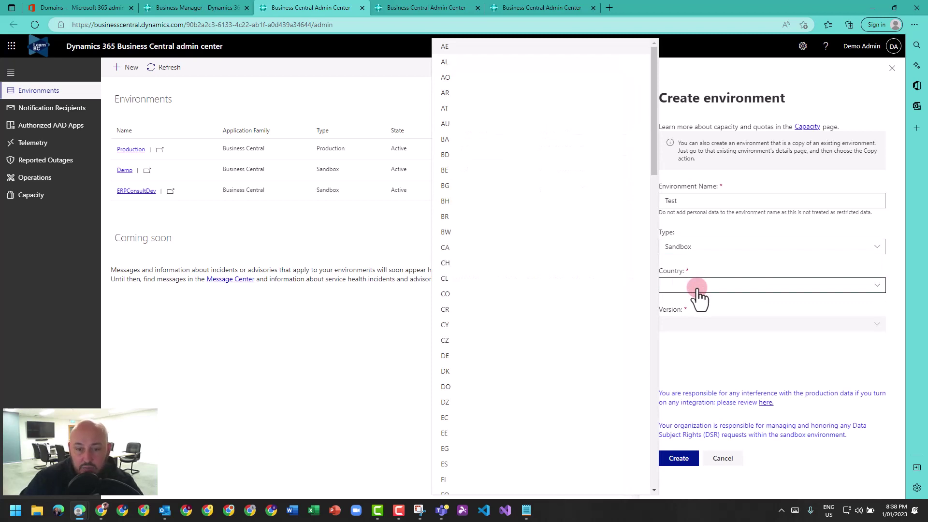
left_click(445, 124)
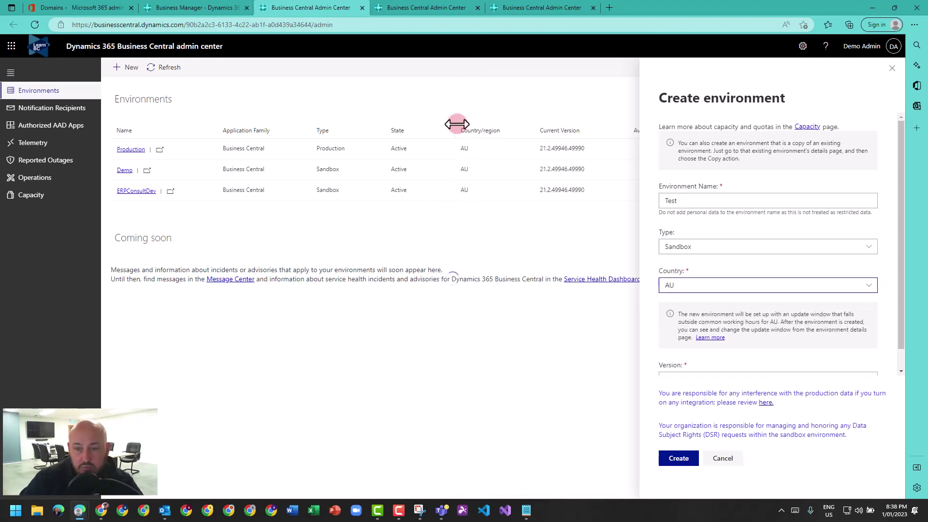
scroll(720, 338, "down", 1)
left_click(718, 358)
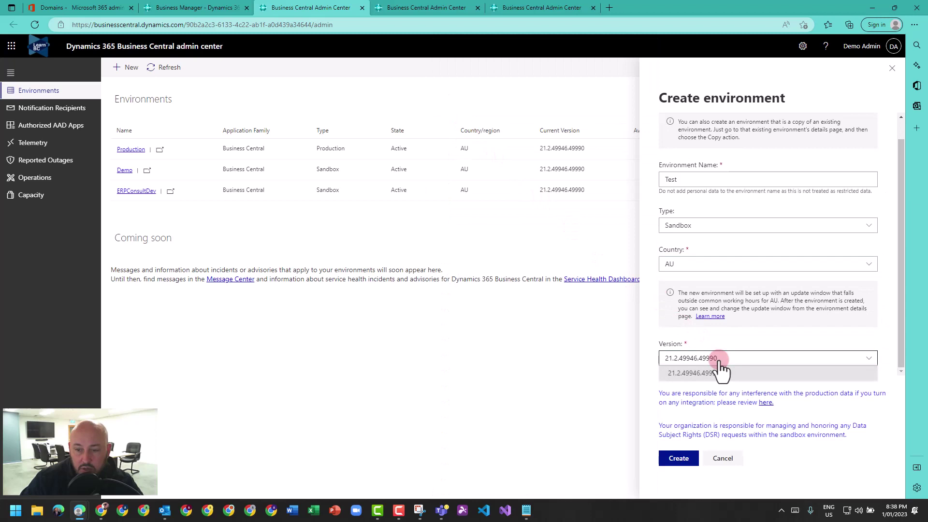
left_click(719, 373)
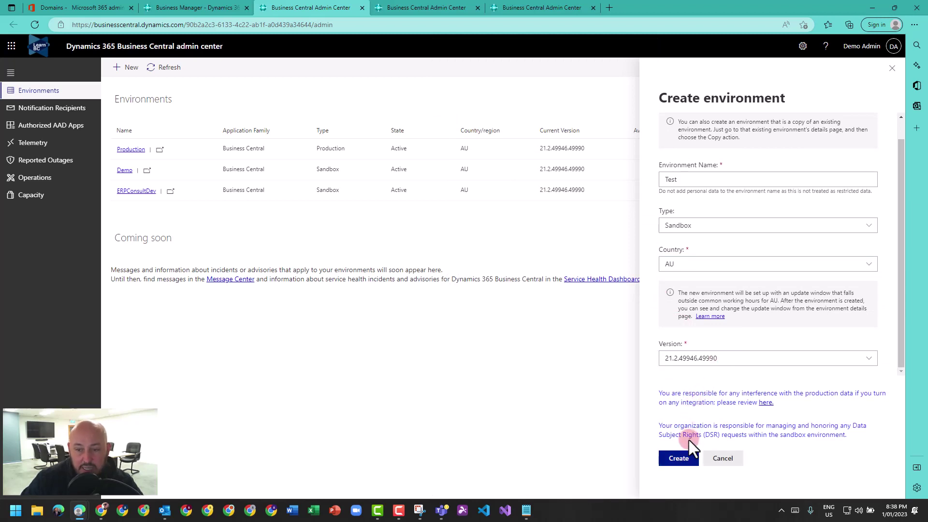
left_click(716, 458)
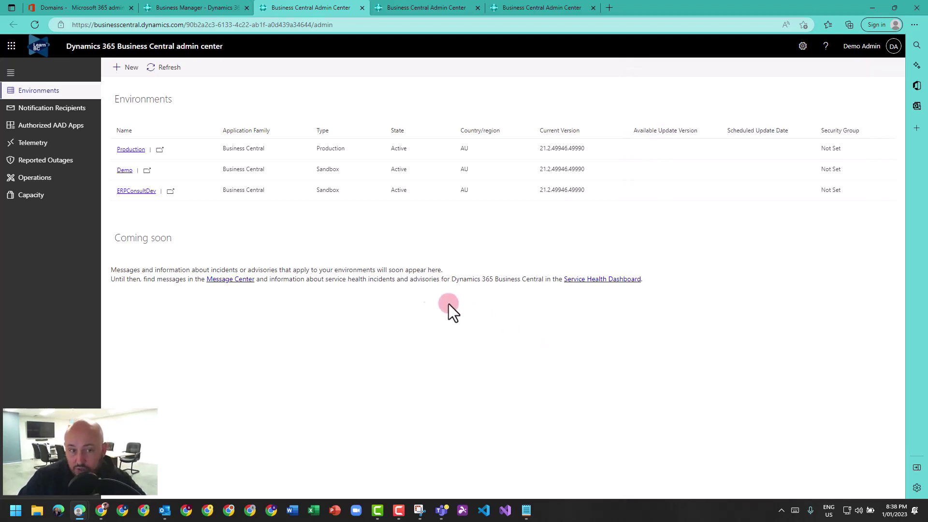
Step: Start copying Production as a Sandbox named 'Test', cancel it, and return to Environments
left_click(130, 150)
left_click(400, 68)
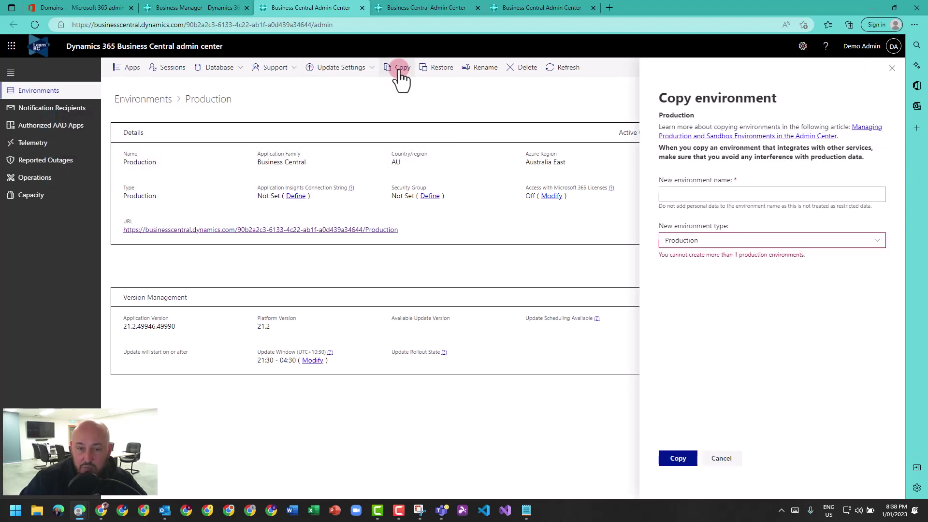
left_click(715, 196)
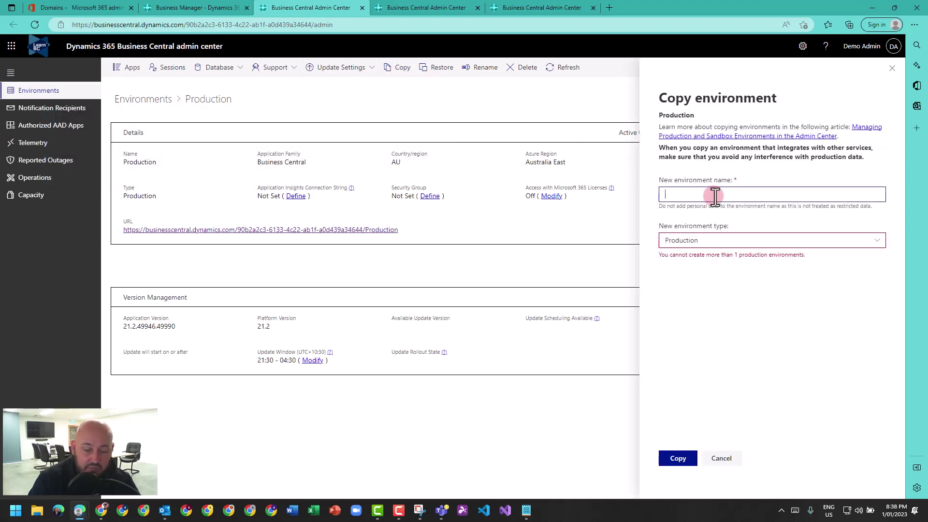
type("Test")
left_click(705, 244)
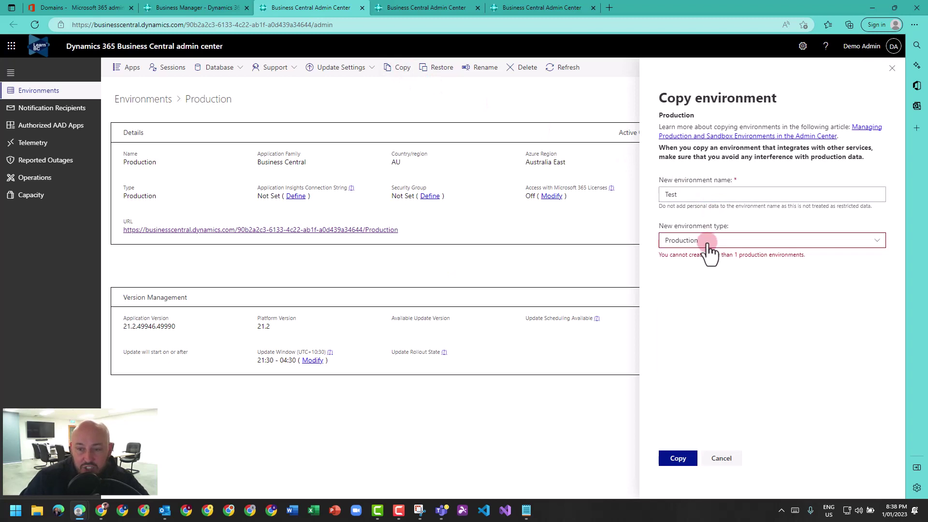
left_click(705, 271)
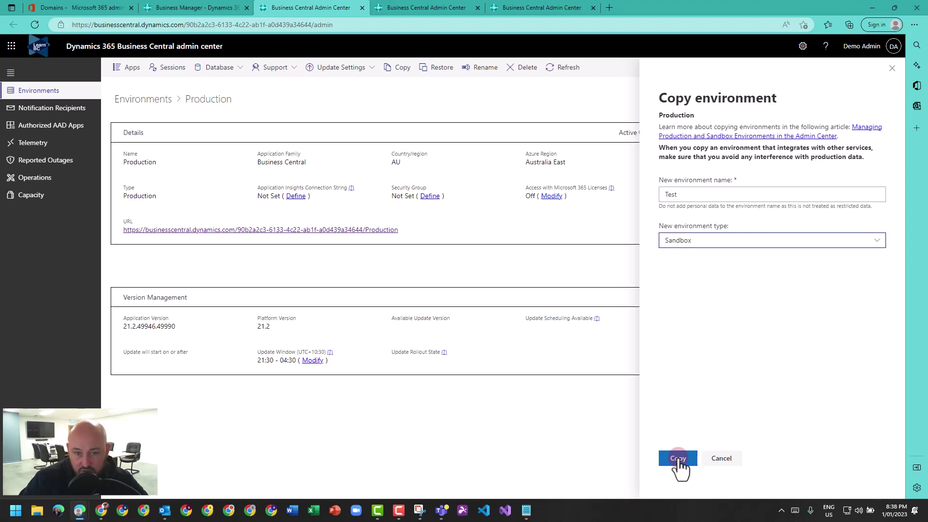
left_click(722, 459)
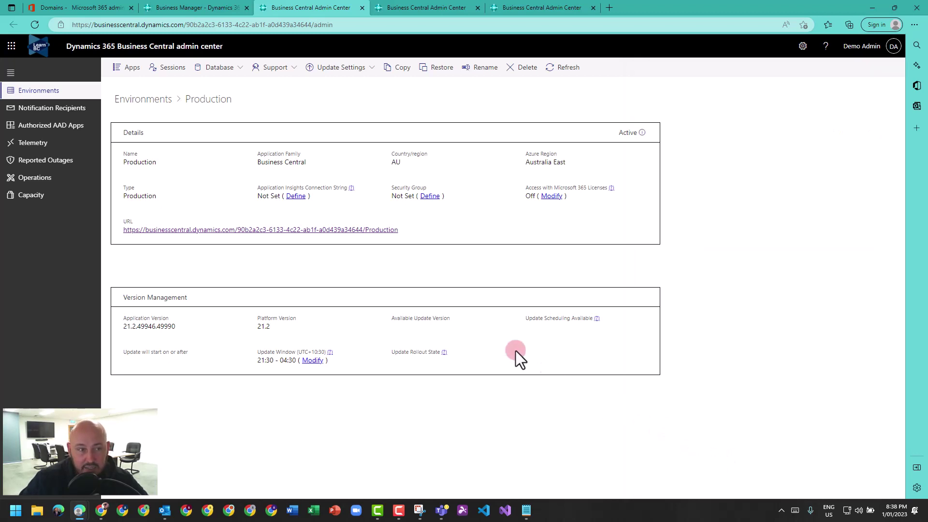
left_click(34, 92)
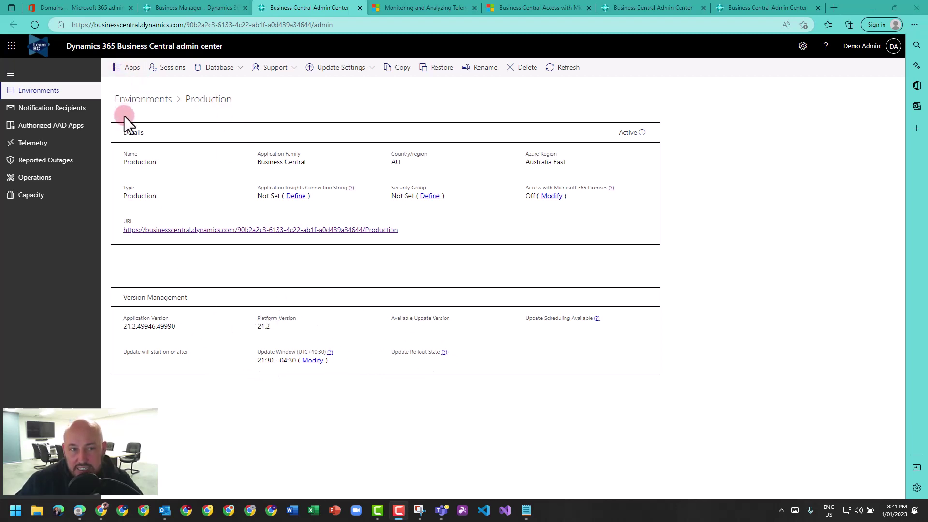
Step: Update the ExFlow - Accounts Payable Automation app in Production to 21.0.106.4
left_click(129, 69)
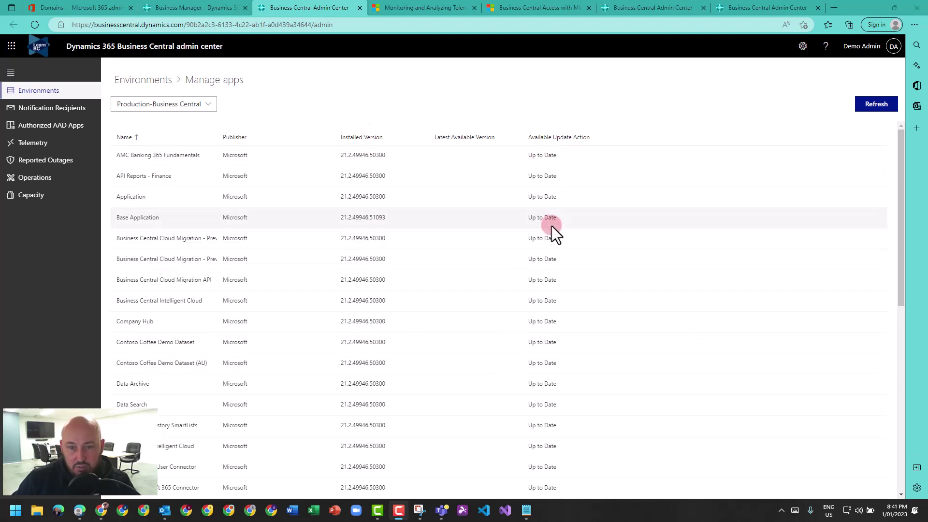
scroll(551, 232, "down", 5)
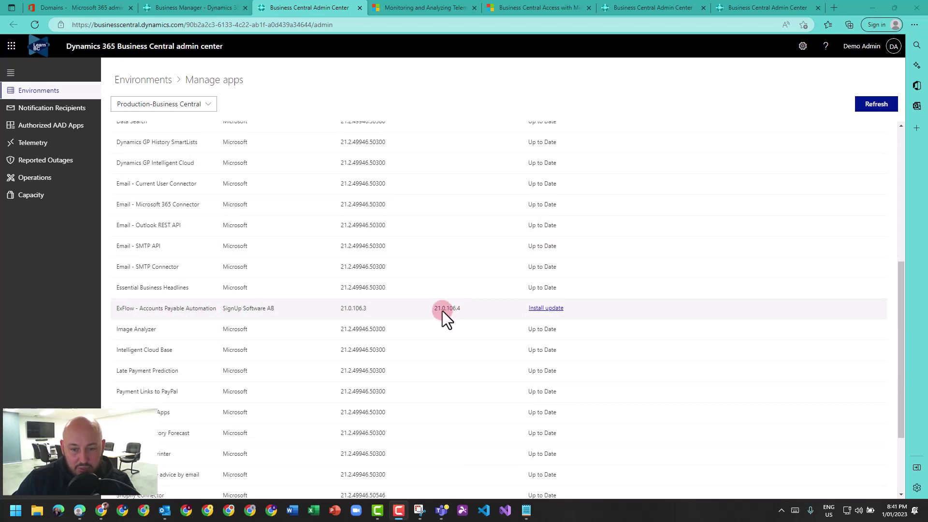
left_click(545, 309)
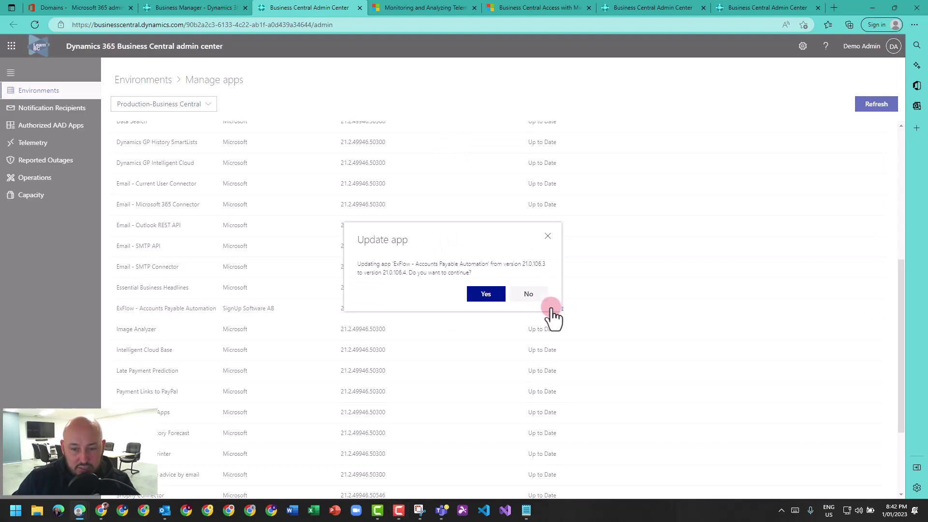
left_click(485, 295)
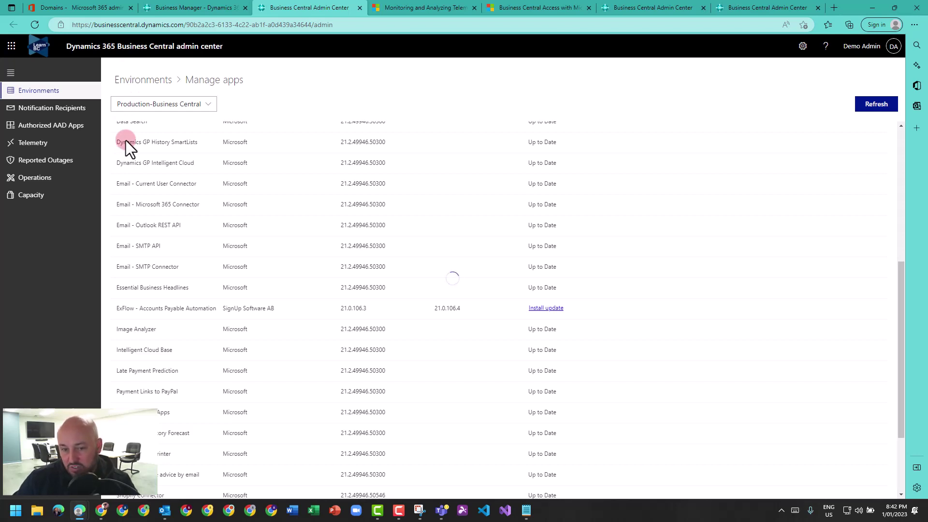
key("alt+Left")
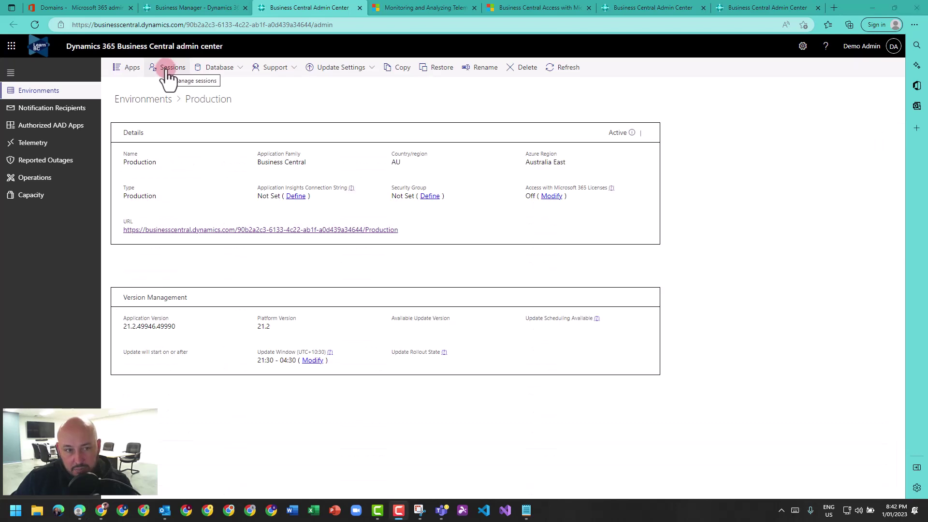
Step: Cancel the open web client session in Production, then show the Database export options
left_click(167, 68)
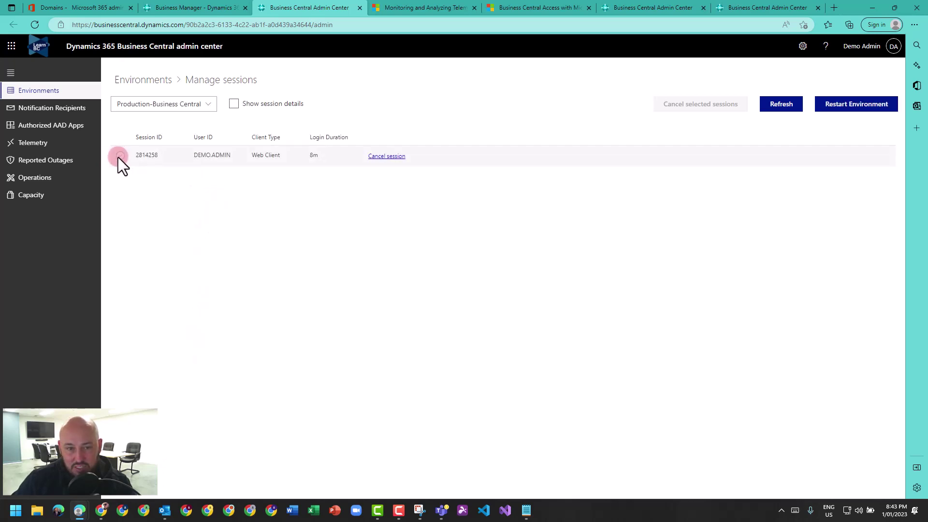
left_click(120, 155)
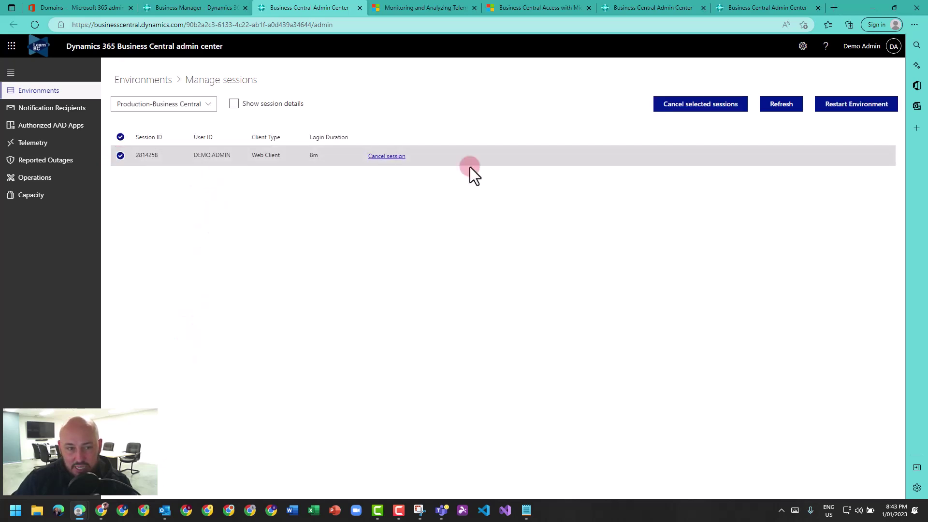
left_click(718, 111)
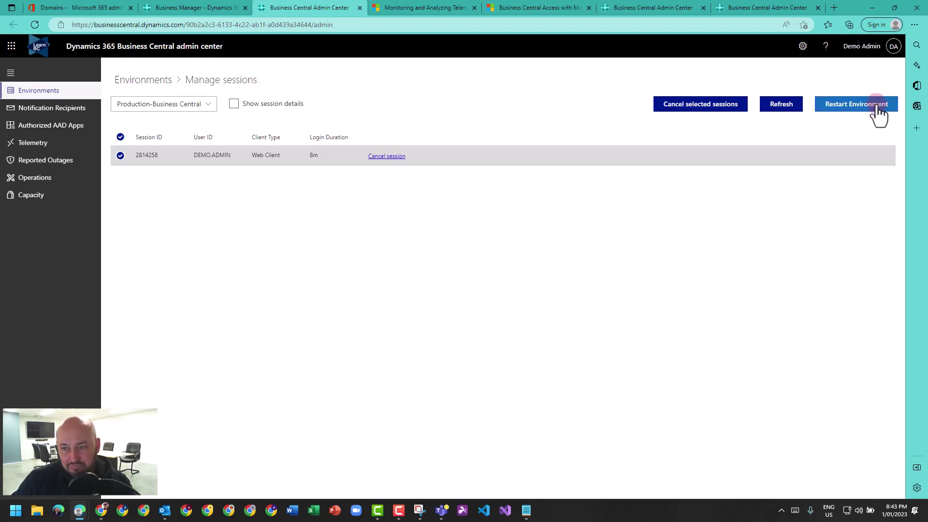
left_click(150, 89)
left_click(223, 69)
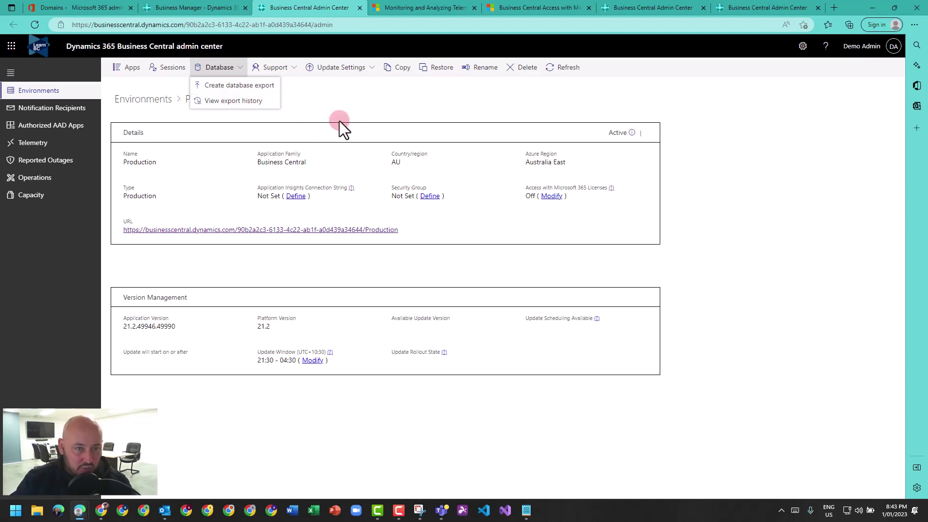
left_click(302, 89)
left_click(293, 73)
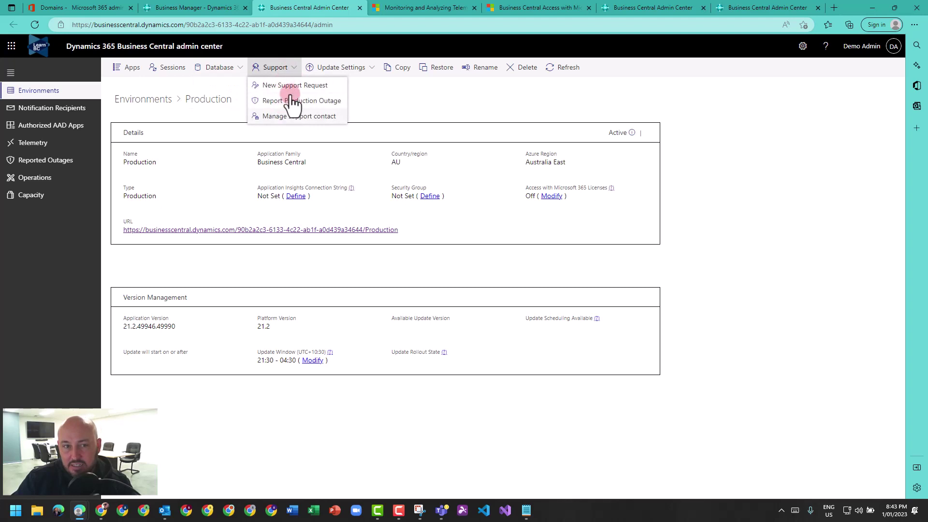
left_click(413, 103)
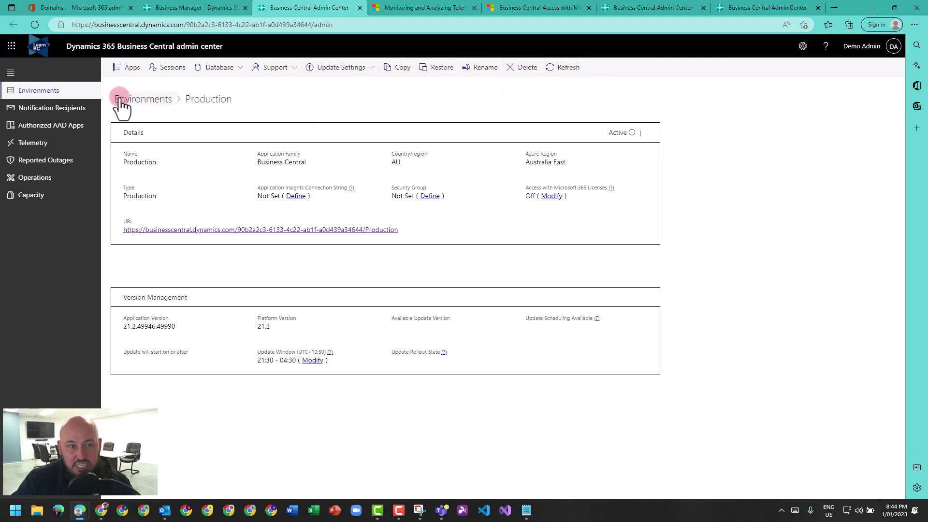
Step: Go to Environments and open the Notification Recipients page
left_click(30, 93)
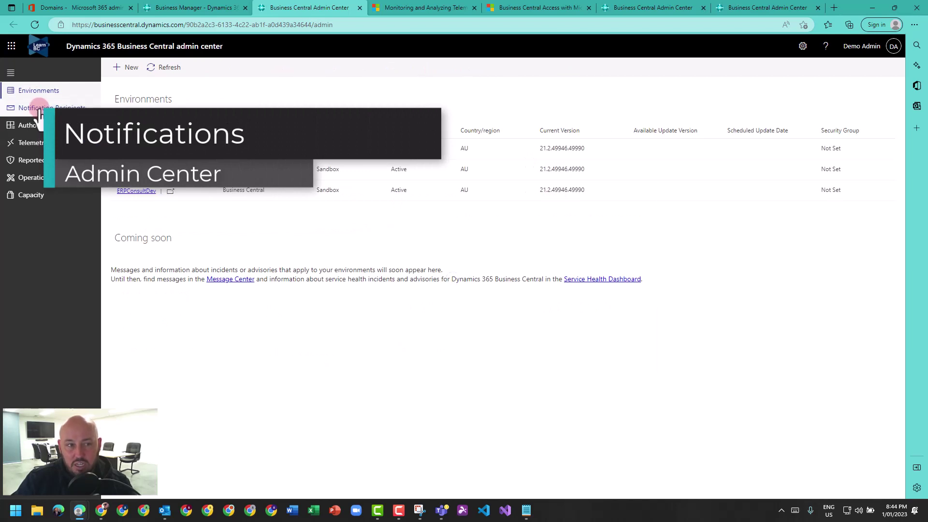
left_click(39, 109)
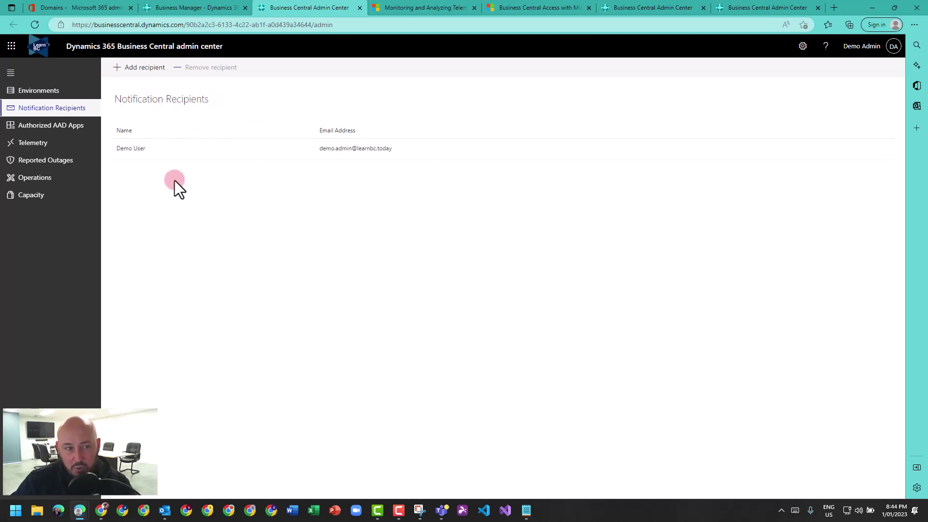
Step: Open the Authorized Azure AD Apps page and reload it
left_click(38, 126)
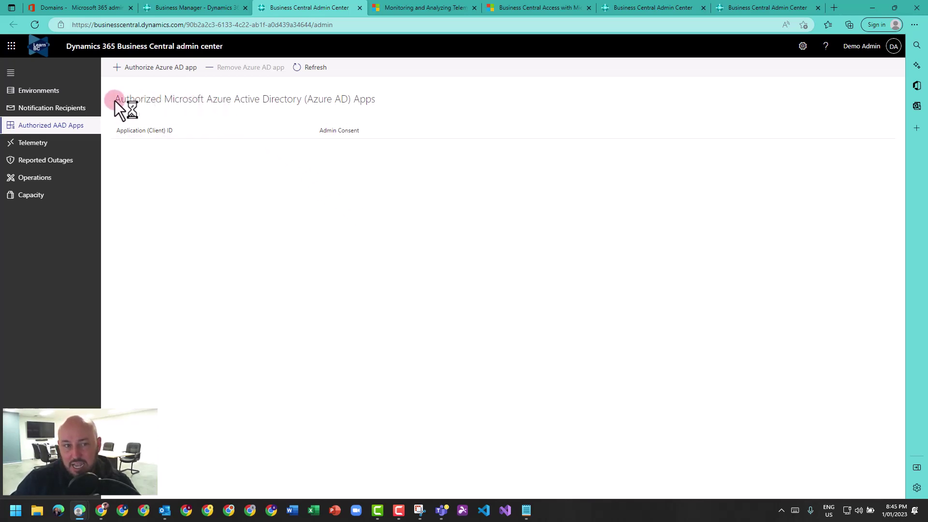
left_click(47, 126)
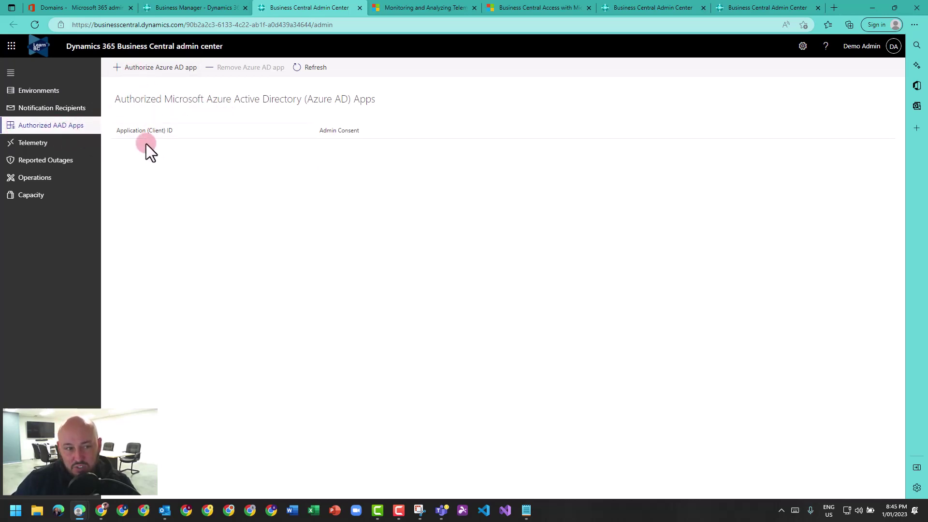
Step: Check the Telemetry time window in minutes, then view Reported Outages, which lists none for All
left_click(32, 145)
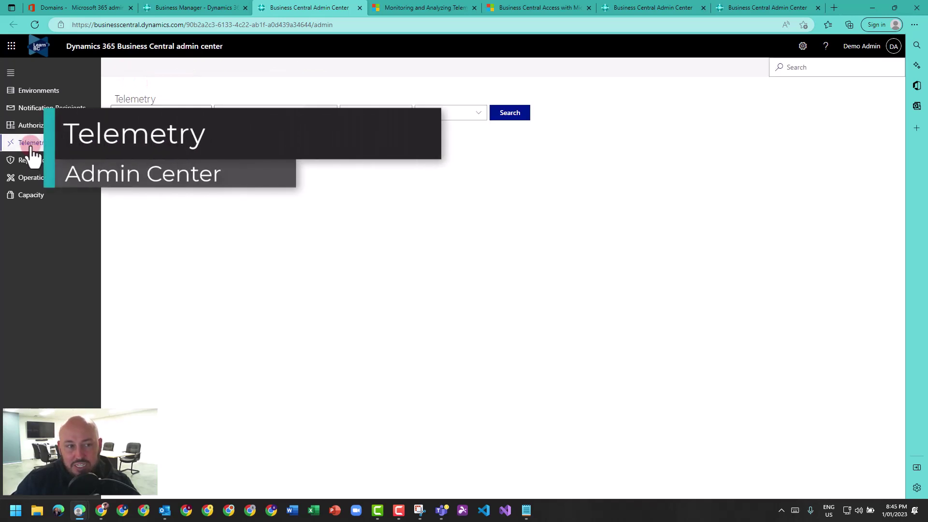
left_click(226, 112)
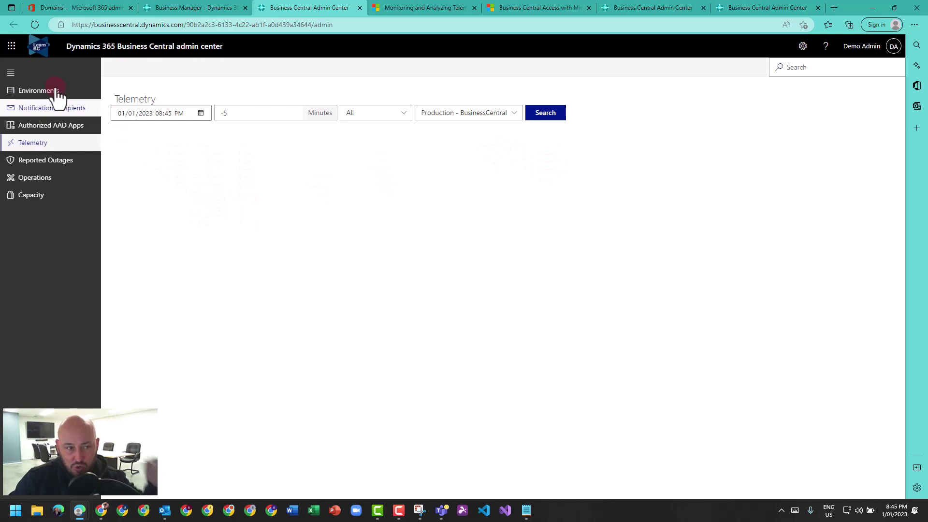
left_click(52, 164)
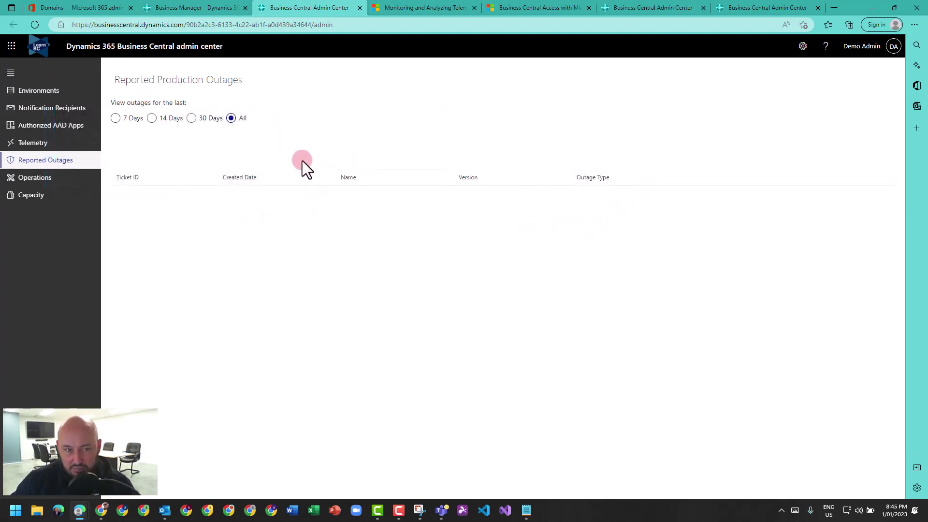
Step: Filter the Operations log for recent operations, then view Capacity showing 0.62 of 83.00 GB used
left_click(32, 177)
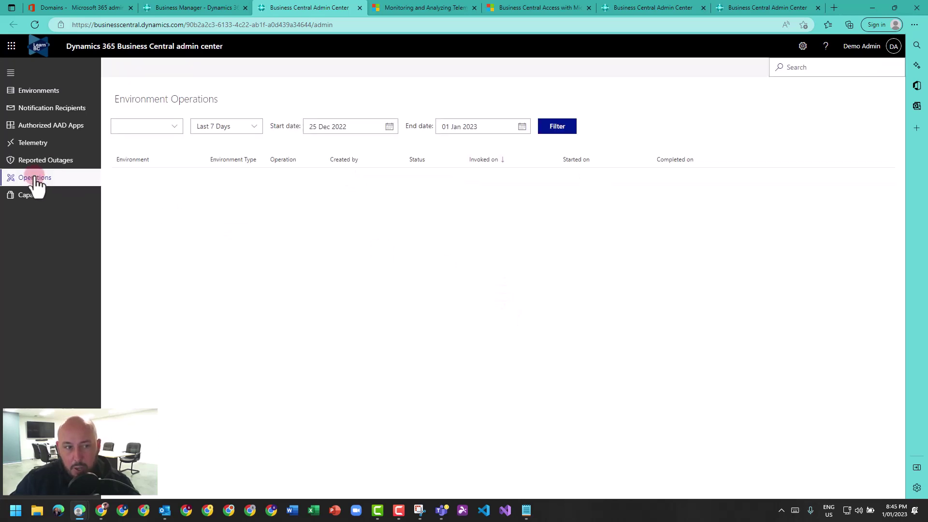
left_click(558, 127)
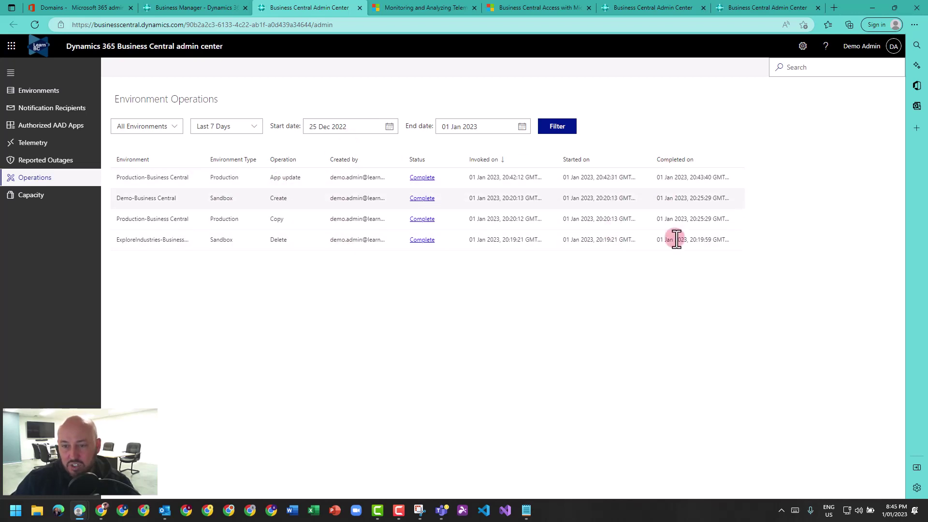
left_click(39, 202)
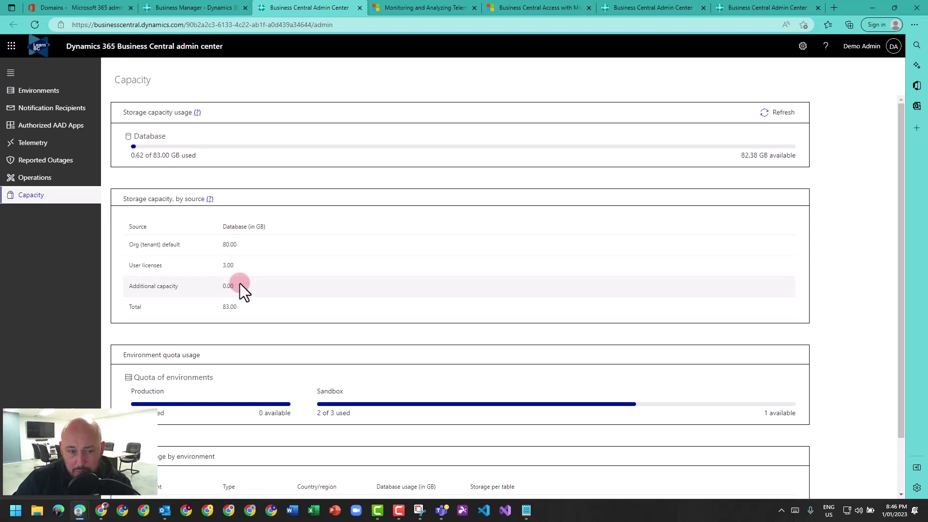
Step: Review the Capacity page sections, then return to the Environments list: Production, Demo, ERPConsultDev
scroll(233, 305, "down", 1)
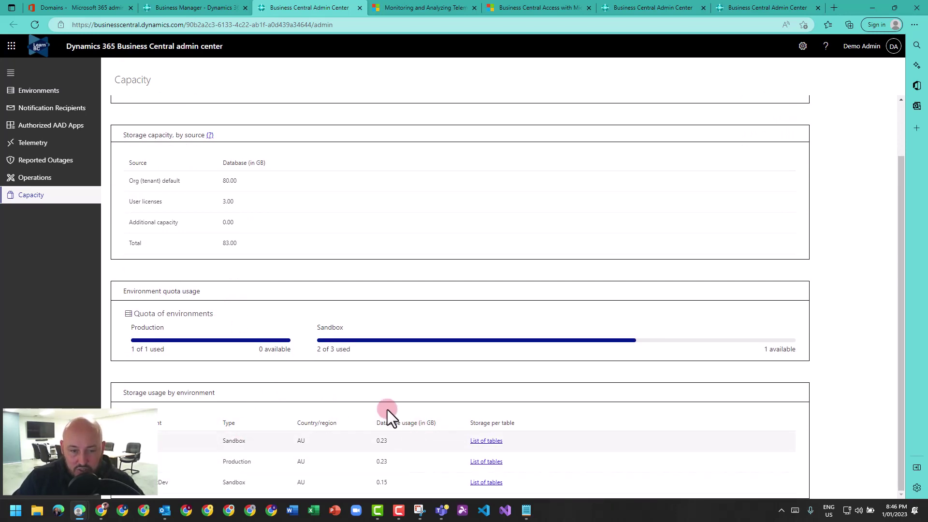
scroll(291, 337, "up", 2)
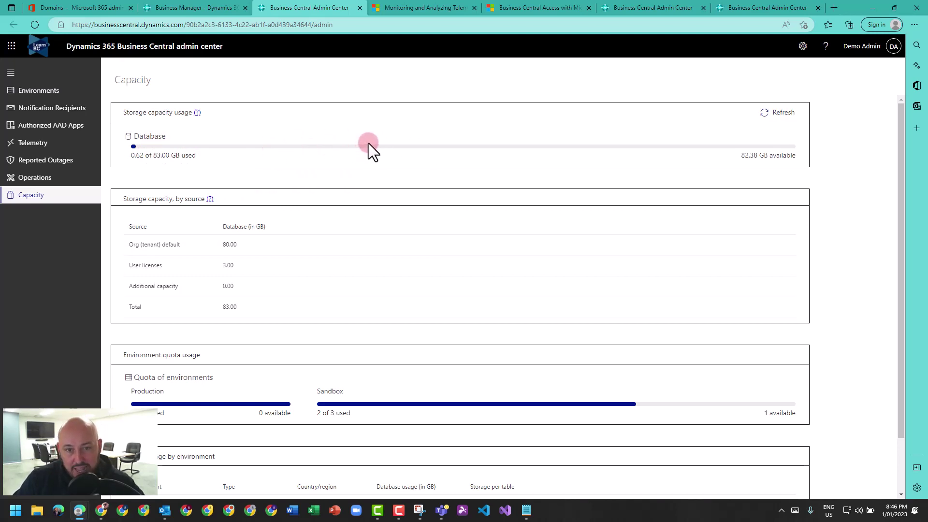
scroll(629, 314, "down", 1)
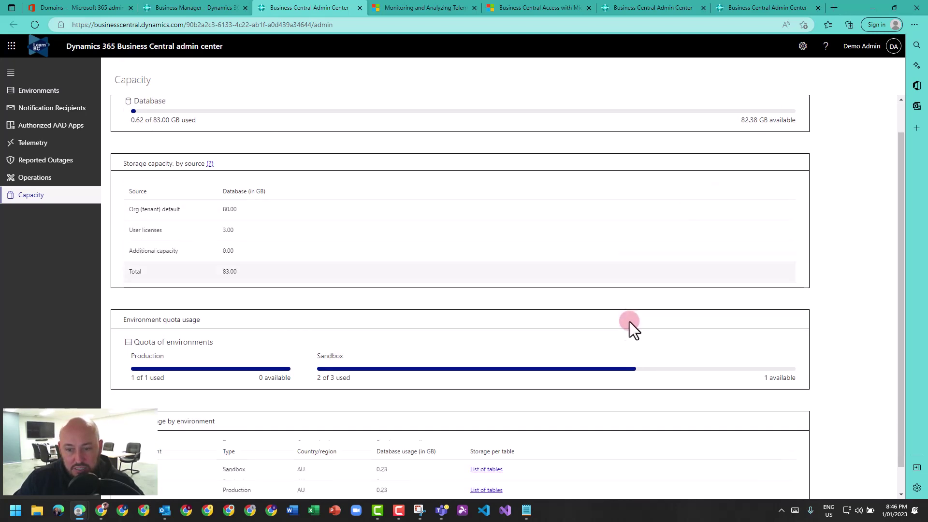
scroll(614, 338, "down", 1)
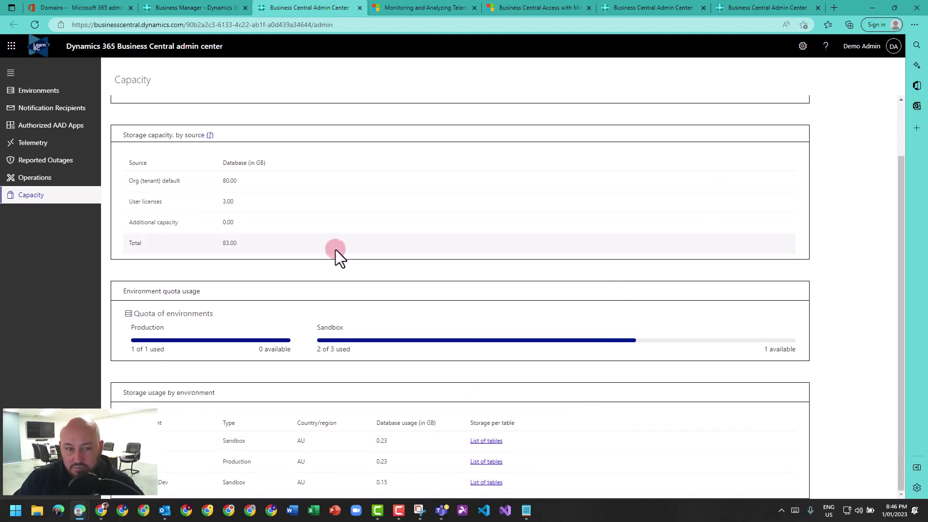
scroll(336, 249, "up", 1)
left_click(31, 91)
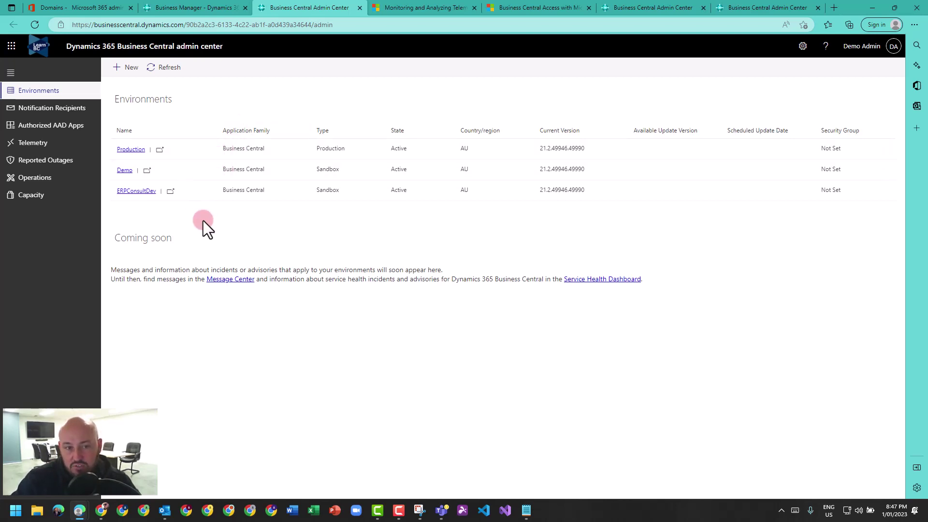
left_click(213, 8)
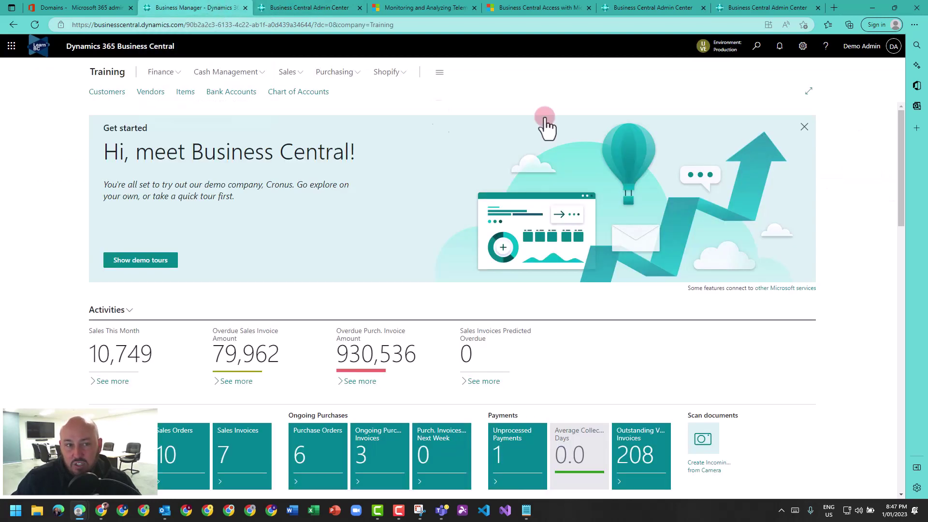
left_click(720, 49)
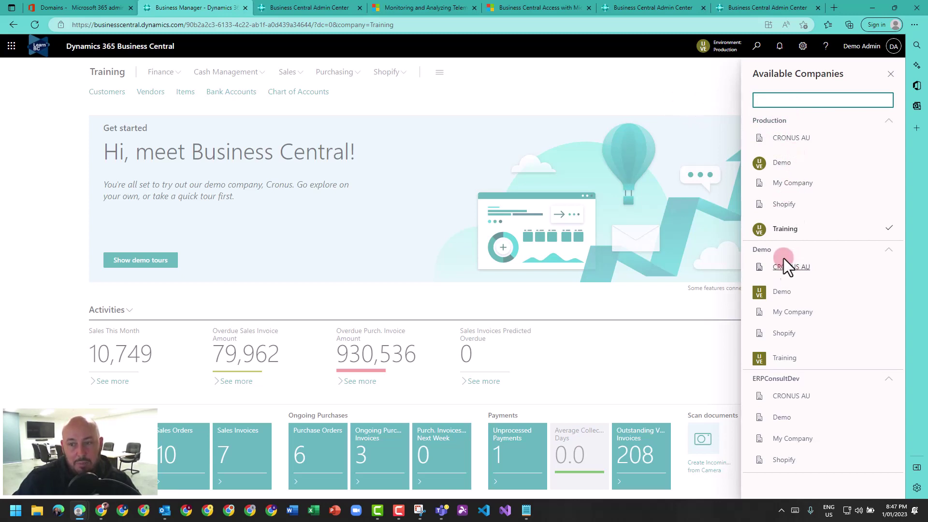
left_click(402, 60)
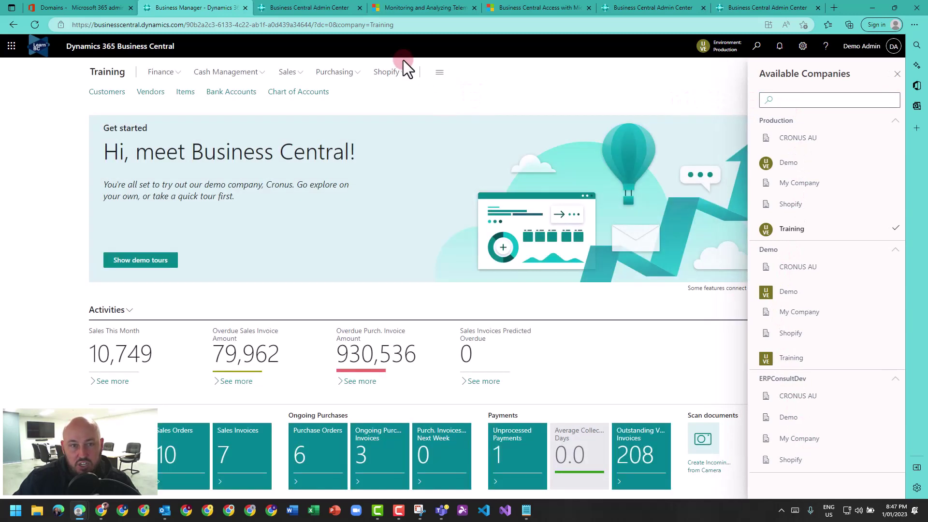
left_click(323, 14)
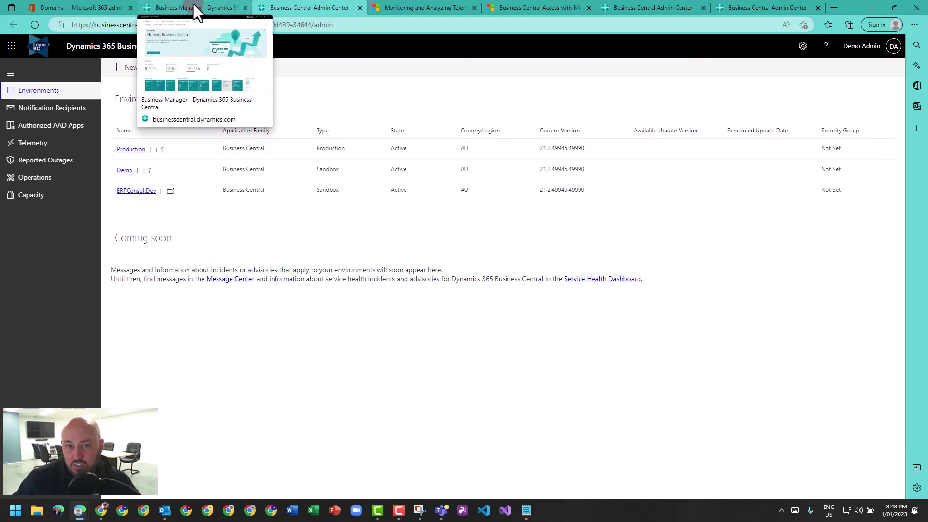
left_click(222, 267)
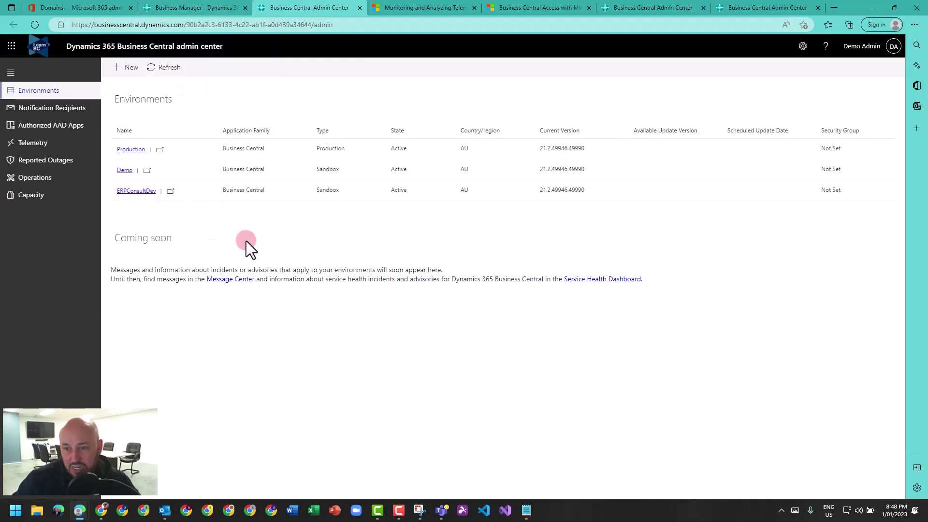